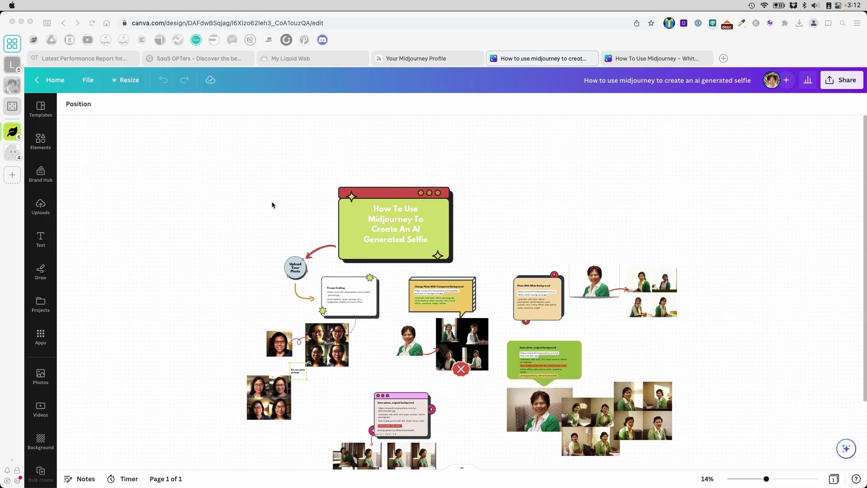
click(613, 56)
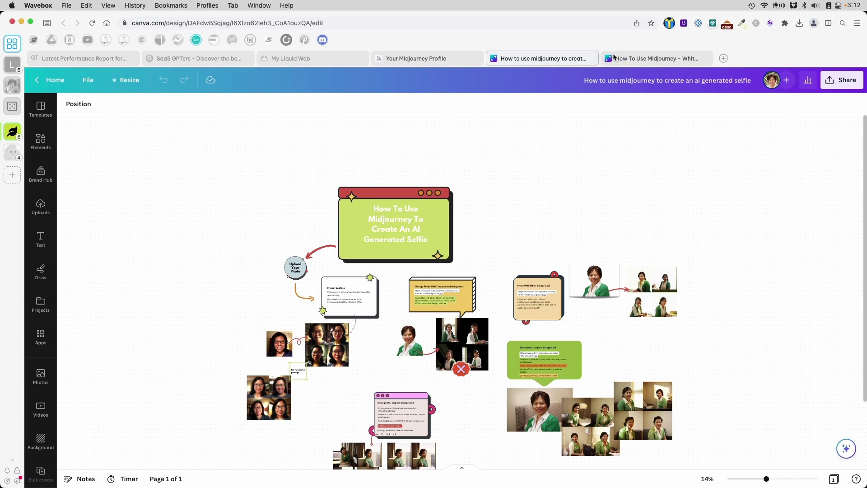
click(614, 56)
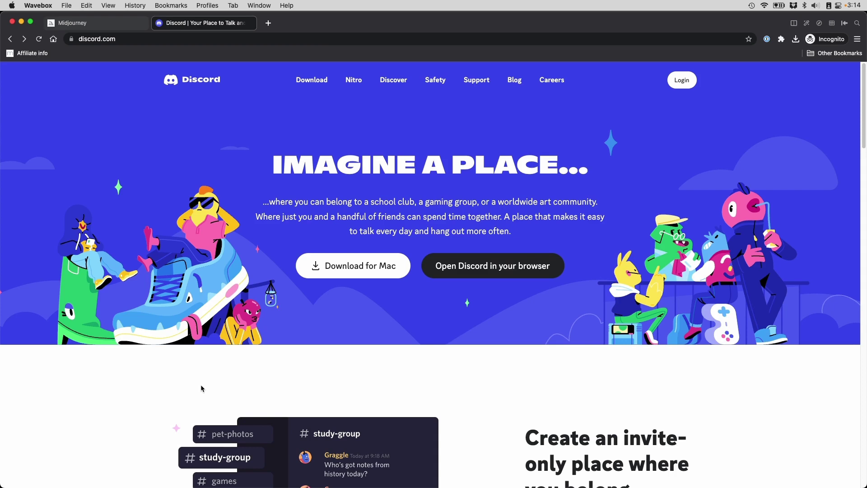
- Open the account registration form on discord.com by way of the login page
click(252, 40)
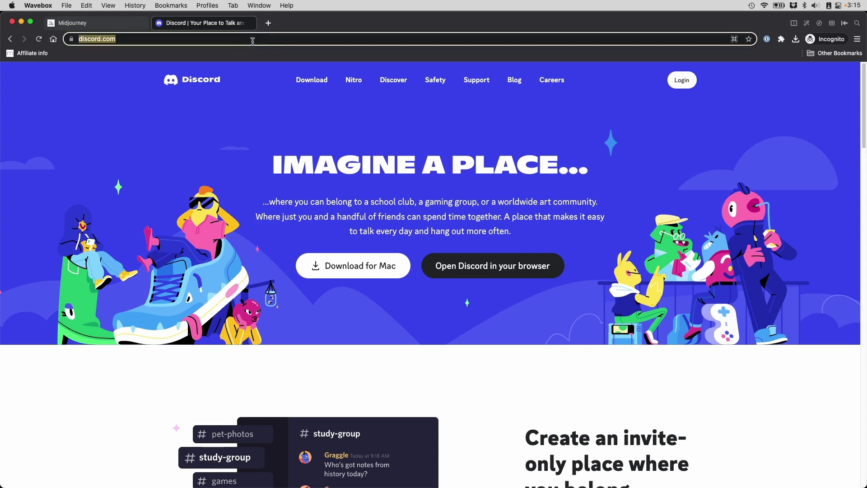
click(680, 87)
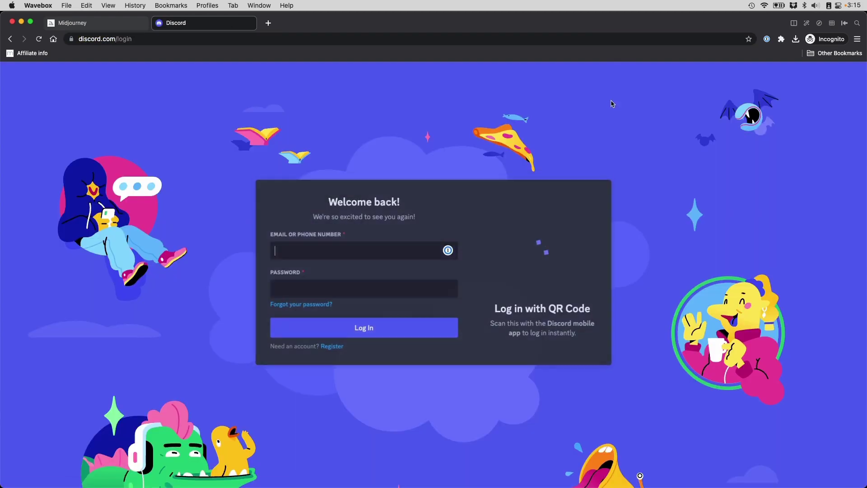
click(333, 350)
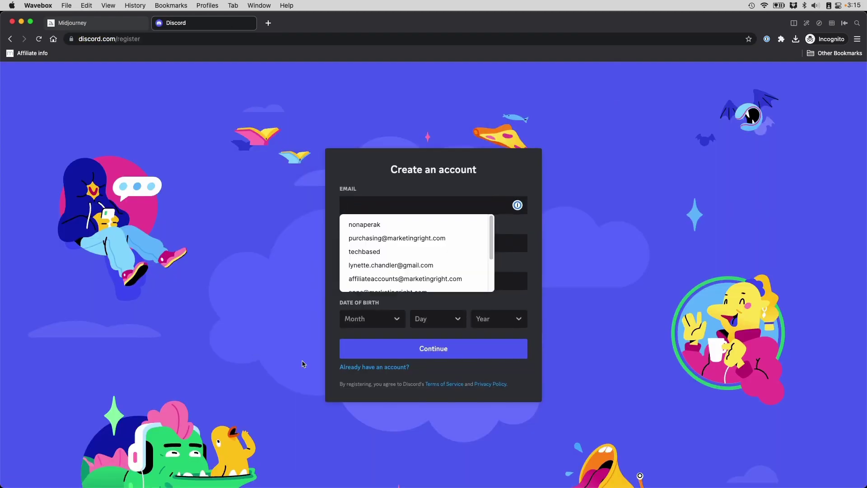
click(303, 364)
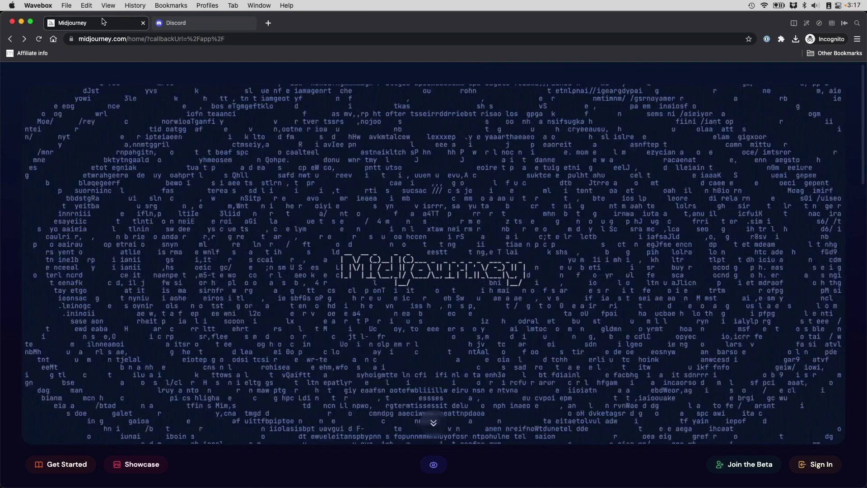
- Try to join the beta from the Midjourney home page before logging in to Discord
click(112, 40)
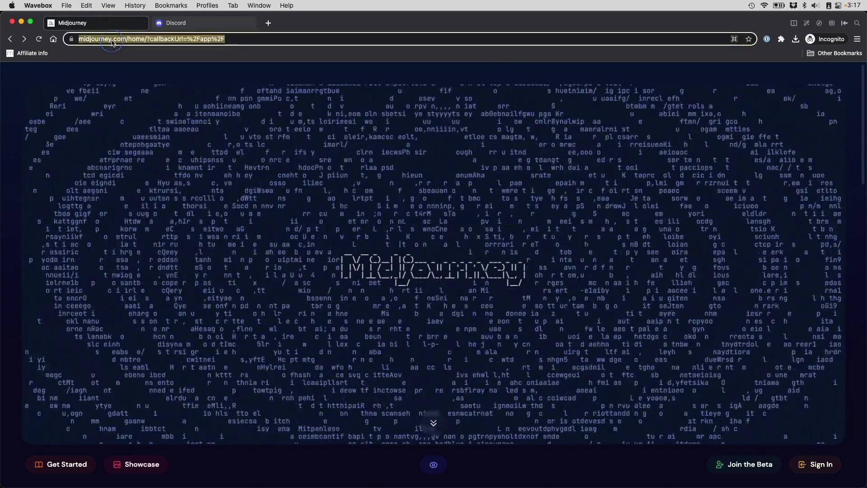
click(751, 466)
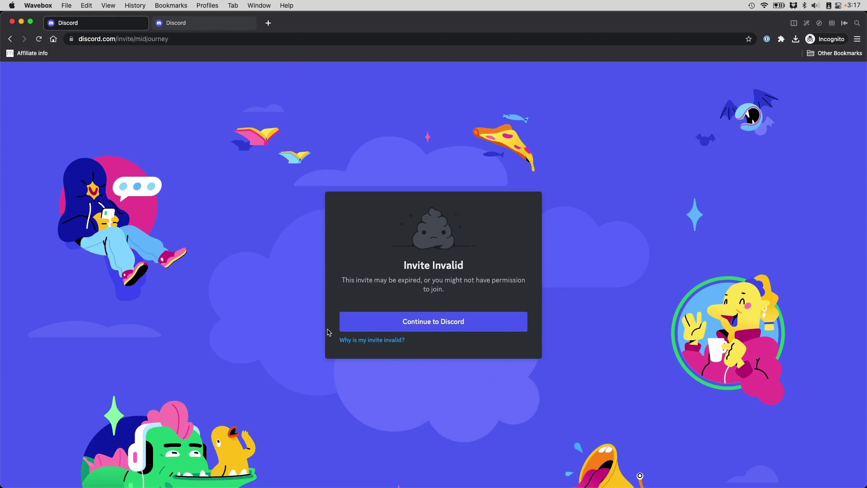
- Log in to Discord with the prefilled credentials, and join the beta from the Midjourney home page
click(177, 25)
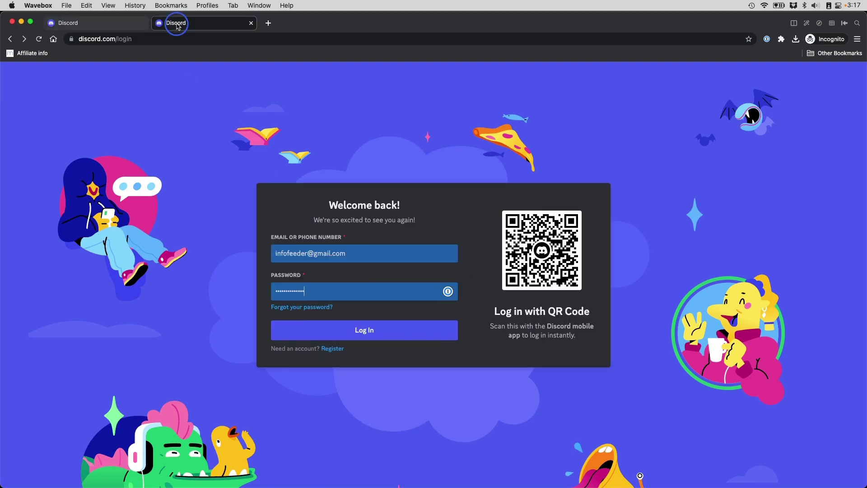
click(303, 334)
click(87, 24)
click(11, 40)
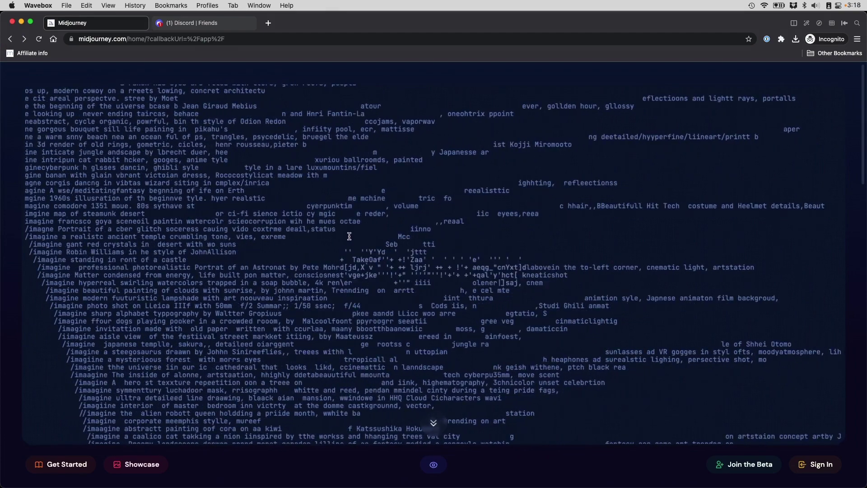
click(720, 465)
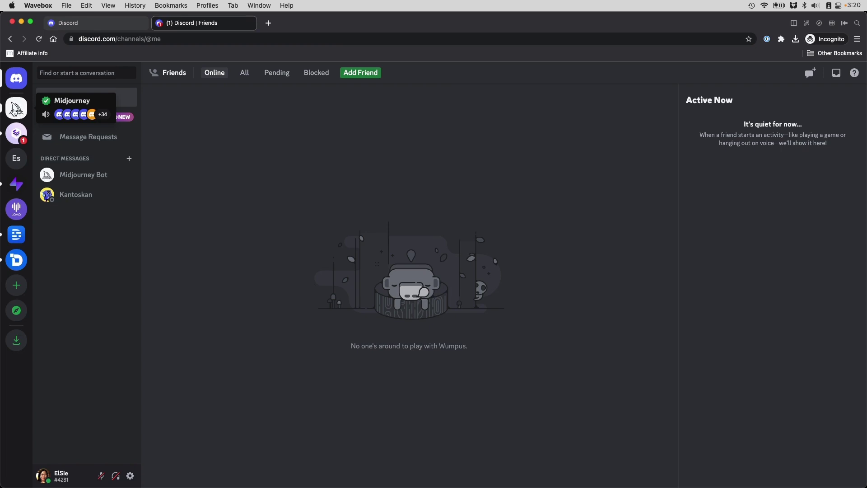
- Open the newbies-106 channel of the Midjourney server in Discord
click(20, 113)
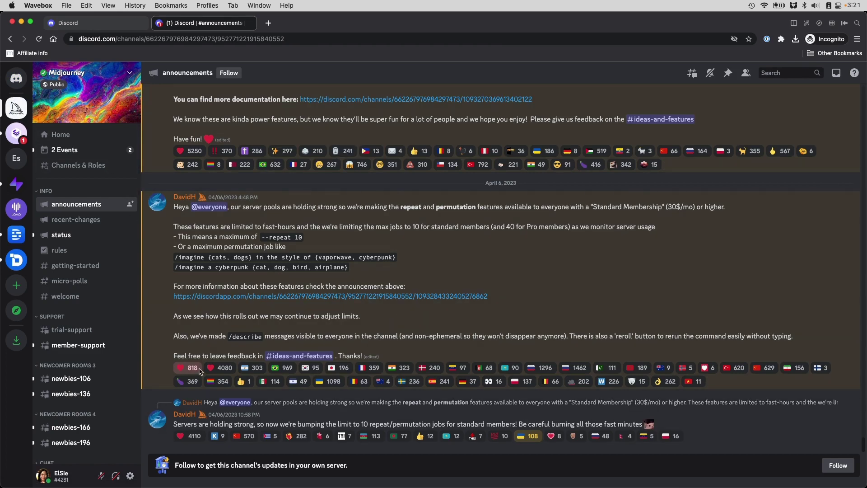
mouse_move(65, 353)
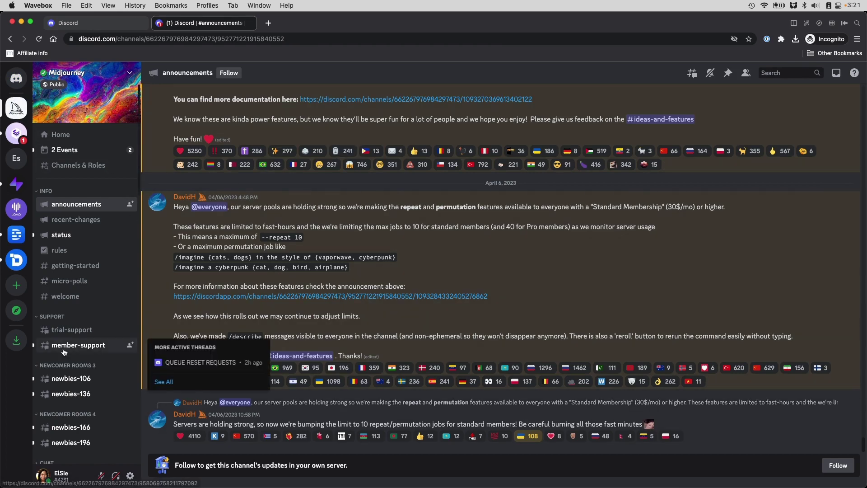
click(66, 382)
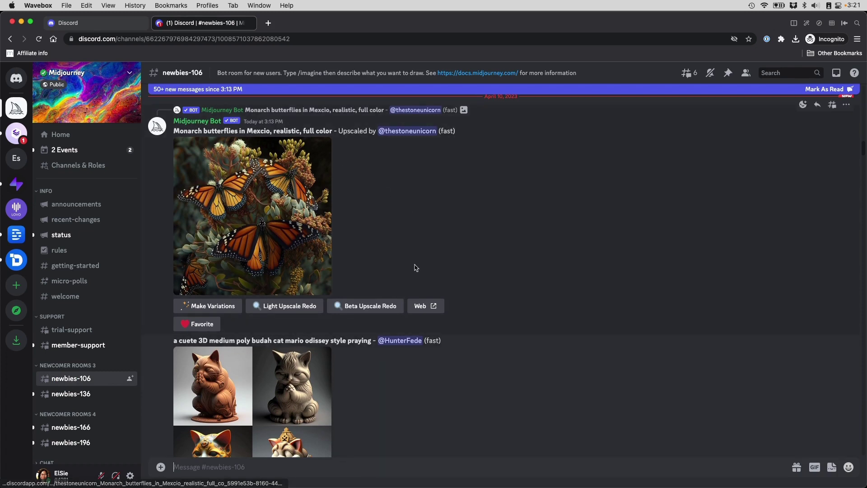
- Look through the prompts and generated images that members posted in the newbies-106 channel
scroll(416, 267, down, 2)
scroll(416, 268, down, 8)
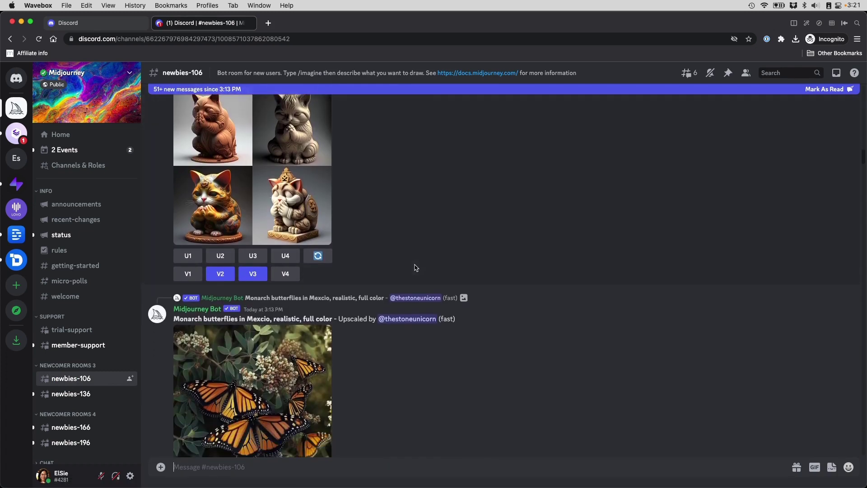
scroll(415, 267, down, 6)
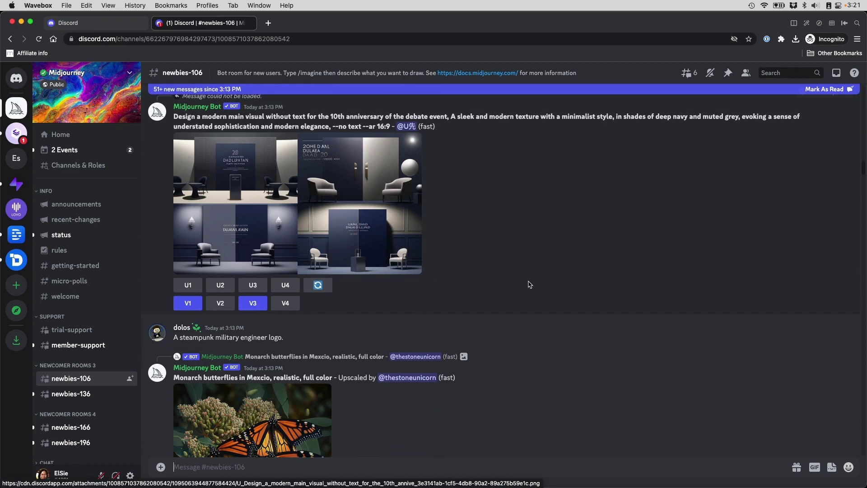
scroll(438, 312, down, 6)
scroll(437, 312, down, 1)
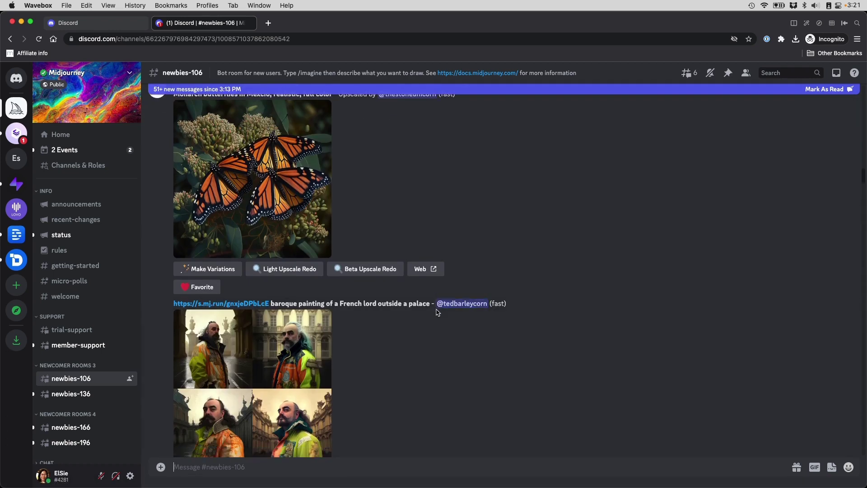
scroll(438, 312, down, 4)
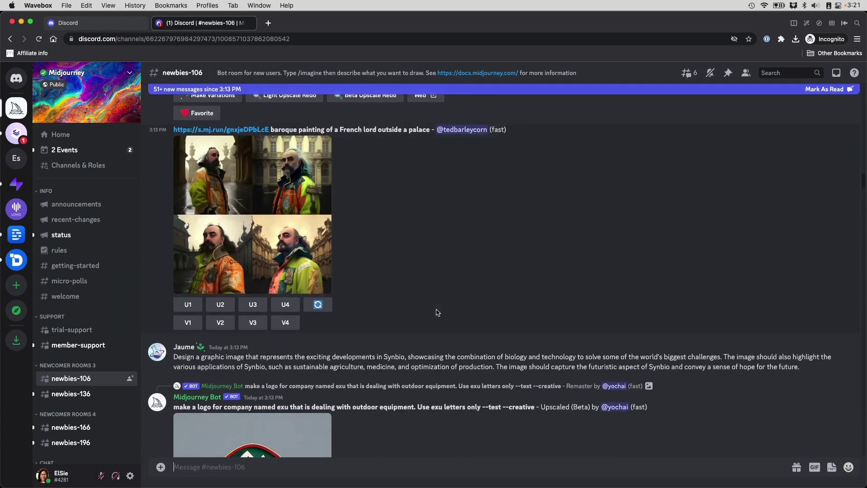
scroll(438, 312, down, 1)
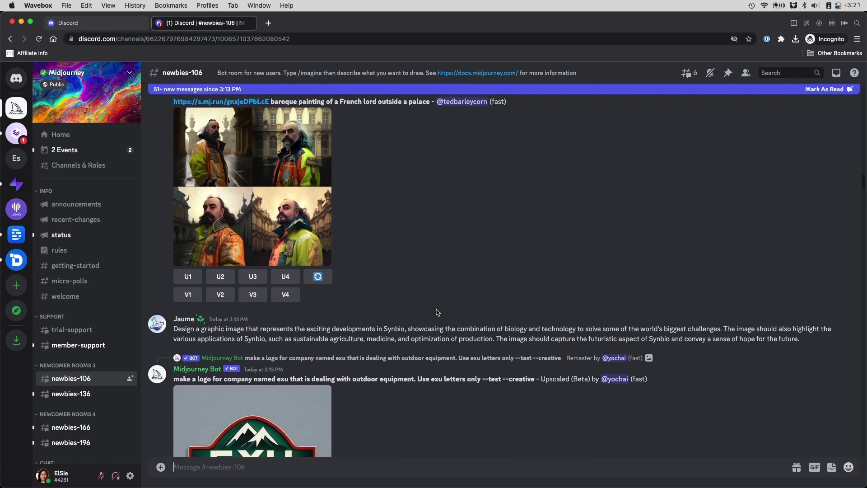
scroll(437, 312, down, 3)
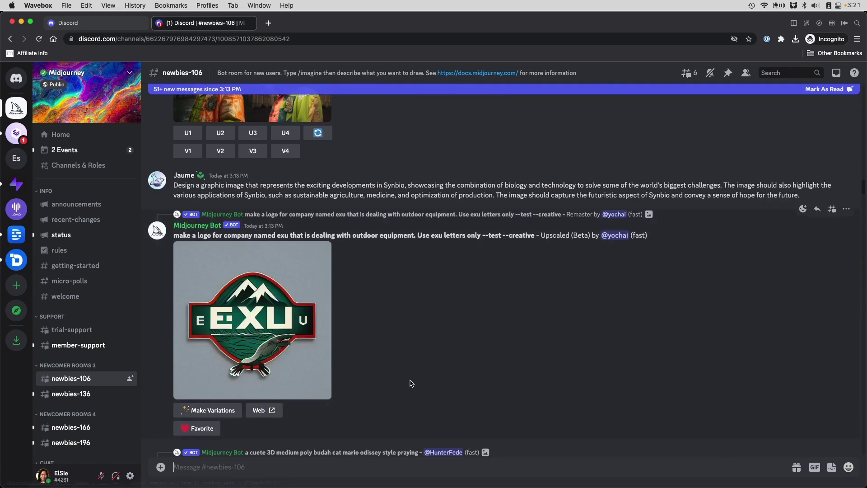
scroll(329, 393, down, 2)
scroll(328, 393, down, 5)
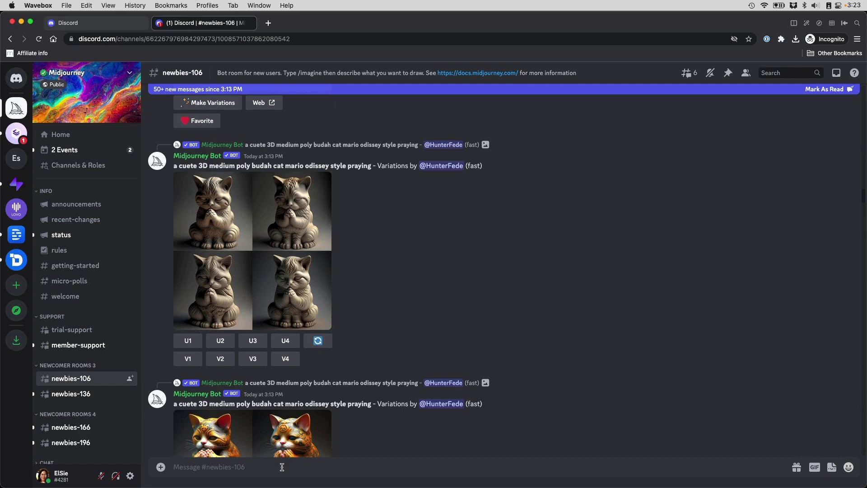
- Enter the /imagine command in the newbies-106 message box with the prompt "enter your prompt", without sending it
text(/)
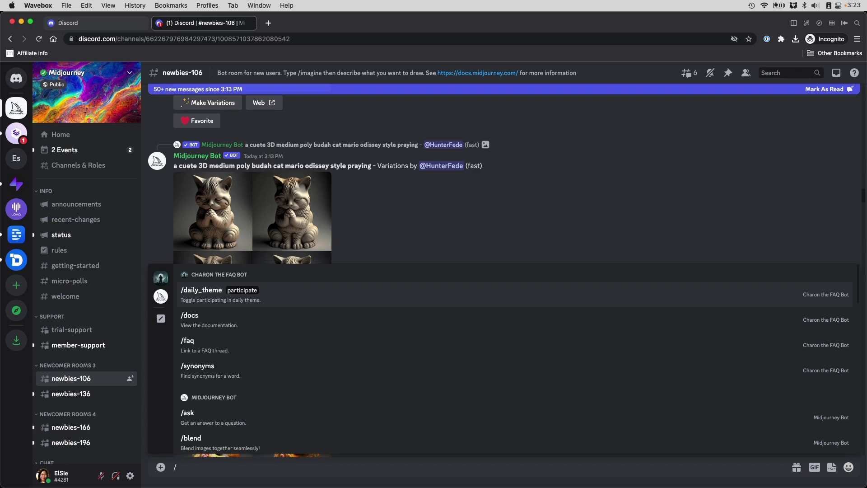
text(imagine)
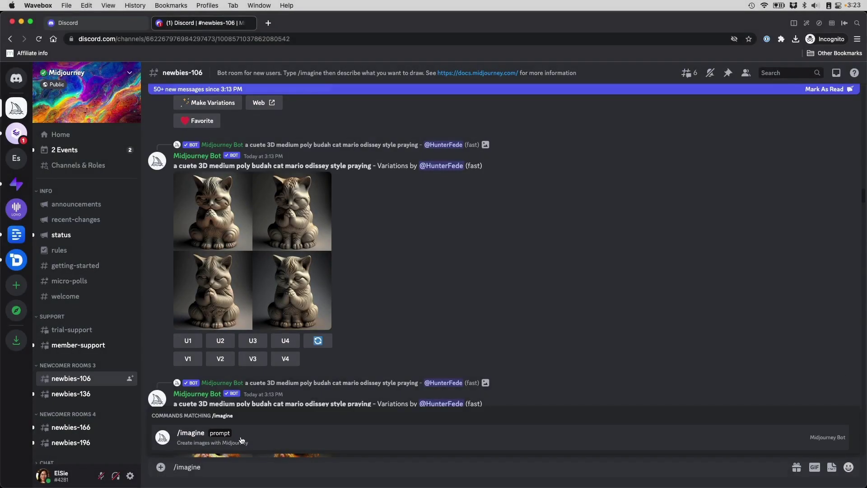
click(241, 441)
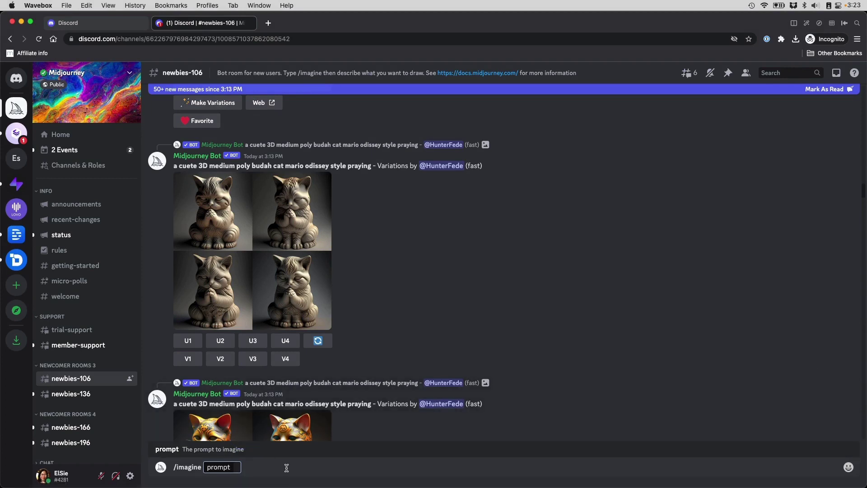
text(enter your prompt)
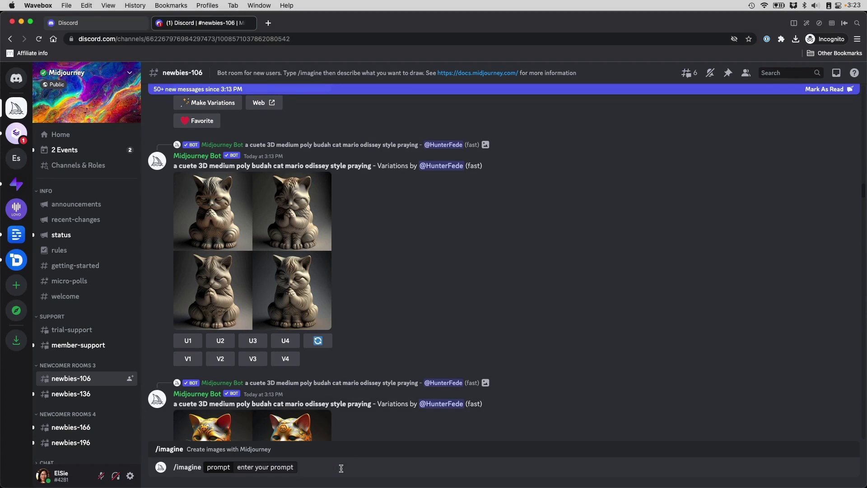
- Erase the sample prompt and the imagine command from the message box, keeping only the slash
key(BackSpace)
key(BackSpace)
key(BackSpace)
key(BackSpace)
key(BackSpace)
key(BackSpace)
key(BackSpace)
key(BackSpace)
key(BackSpace)
key(BackSpace)
key(BackSpace)
key(BackSpace)
key(BackSpace)
key(BackSpace)
key(BackSpace)
key(BackSpace)
key(BackSpace)
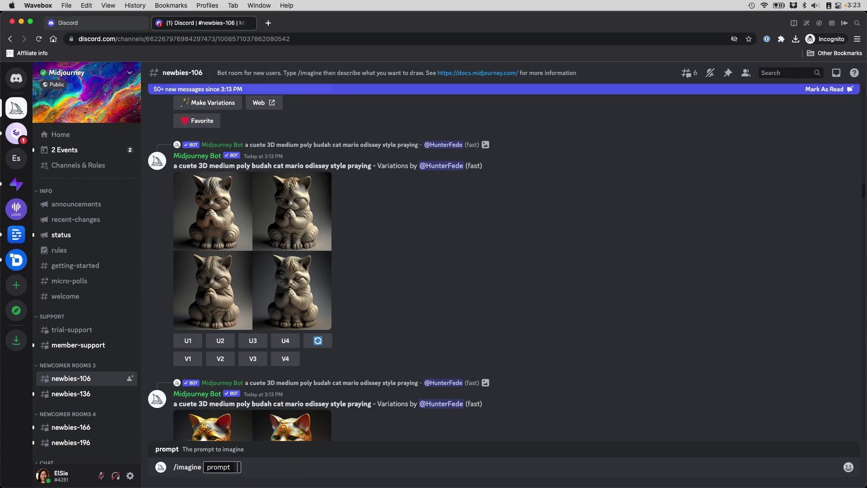
key(BackSpace)
key(BackSpace)
key(BackSpace)
key(BackSpace)
key(BackSpace)
key(BackSpace)
key(BackSpace)
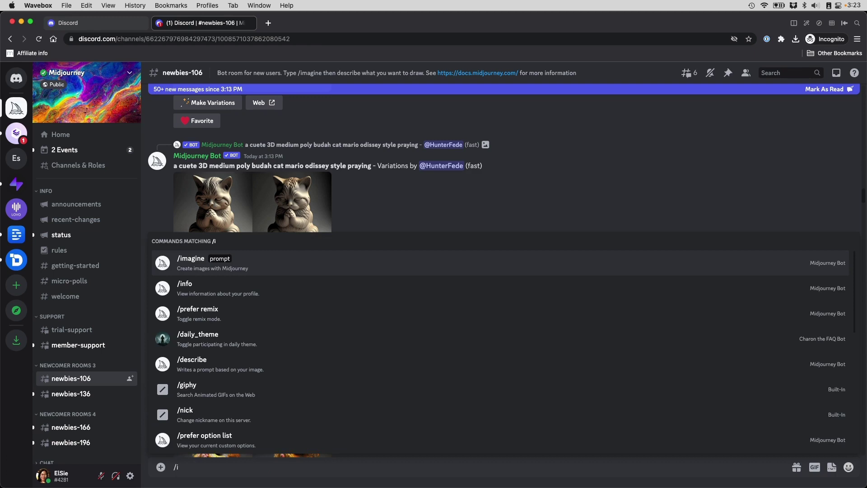
key(BackSpace)
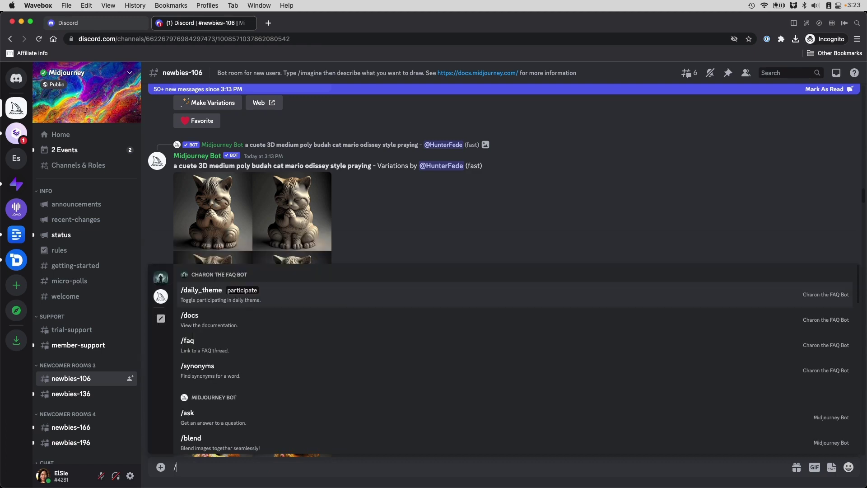
- Start the /imagine command again in the newbies-106 message box
text(imagine)
key(Return)
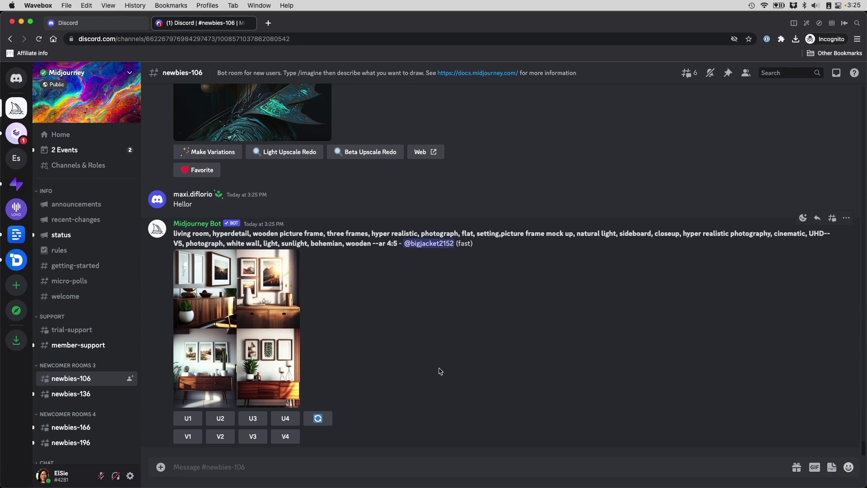
- Open the newbies-136 channel and look through its generated images and the other newcomer rooms
mouse_move(95, 404)
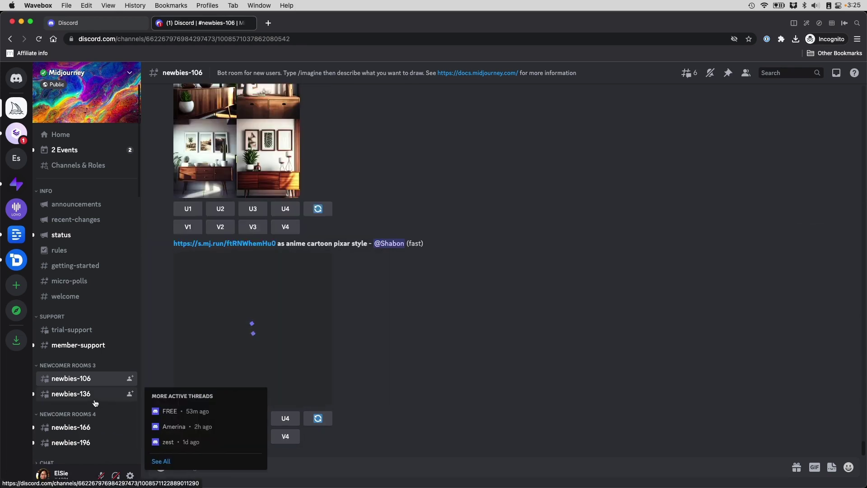
click(95, 402)
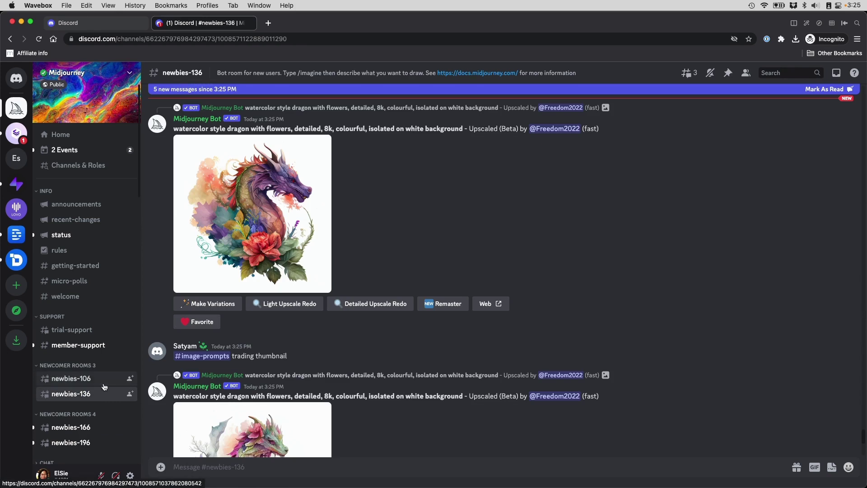
scroll(432, 393, down, 5)
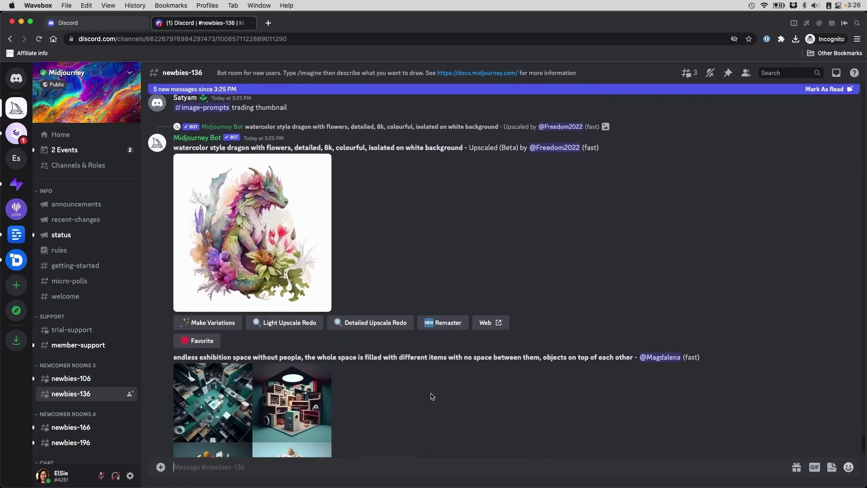
scroll(431, 397, down, 4)
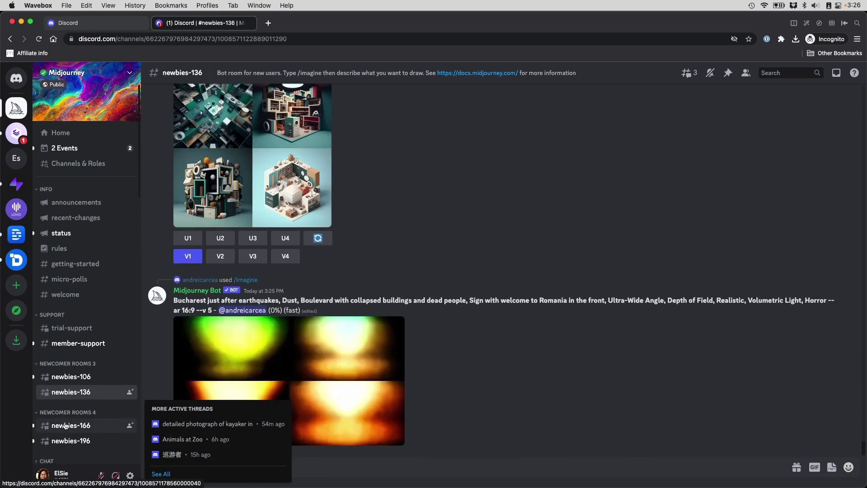
scroll(67, 427, down, 2)
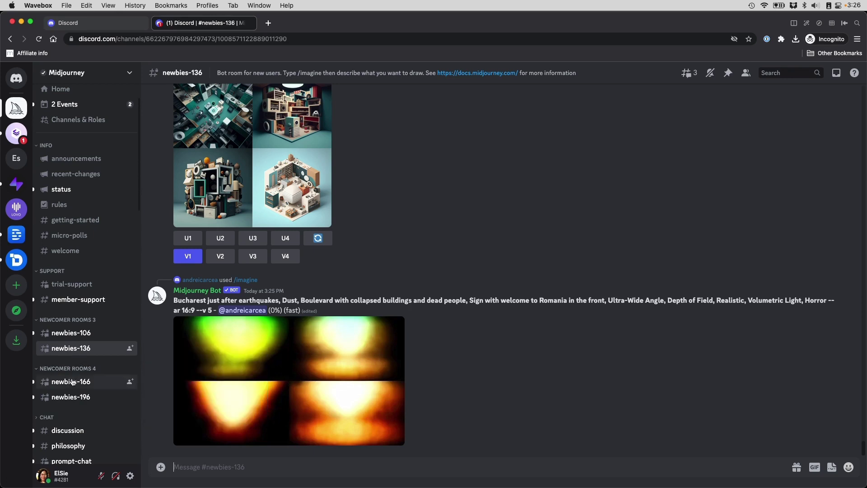
mouse_move(72, 384)
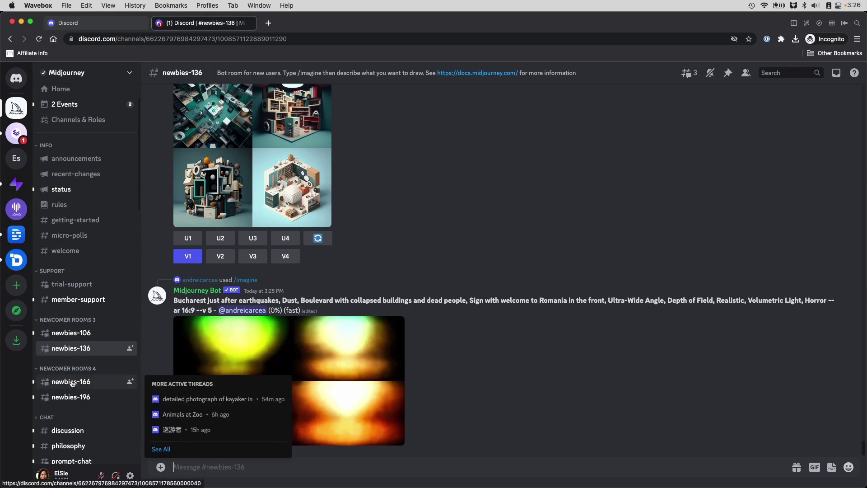
- Open the newbies-166 channel for a quick look and switch to the newbies-196 channel
click(73, 383)
mouse_move(69, 401)
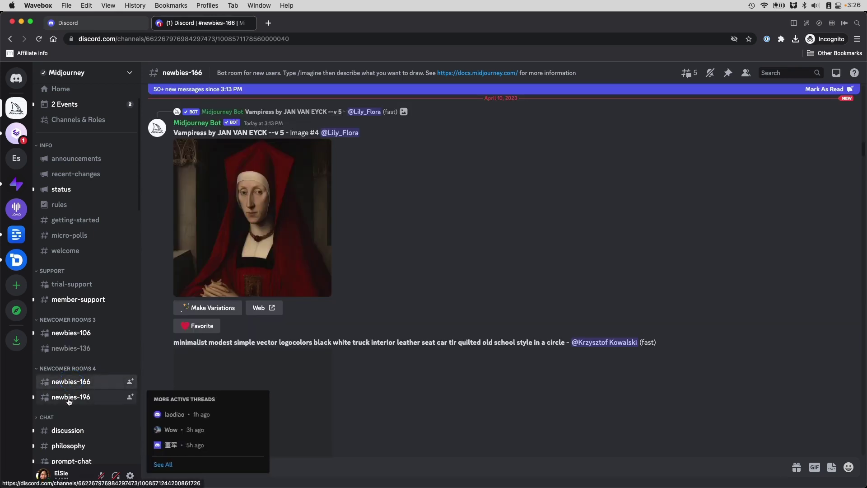
click(69, 402)
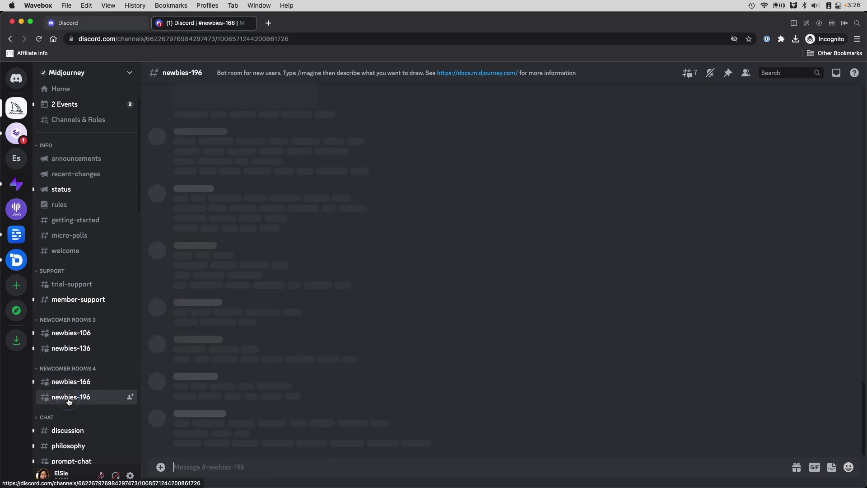
- Send the /imagine command in newbies-196 with the prompt "cute, kawaii, adorable unicorn"
click(231, 468)
text(/image)
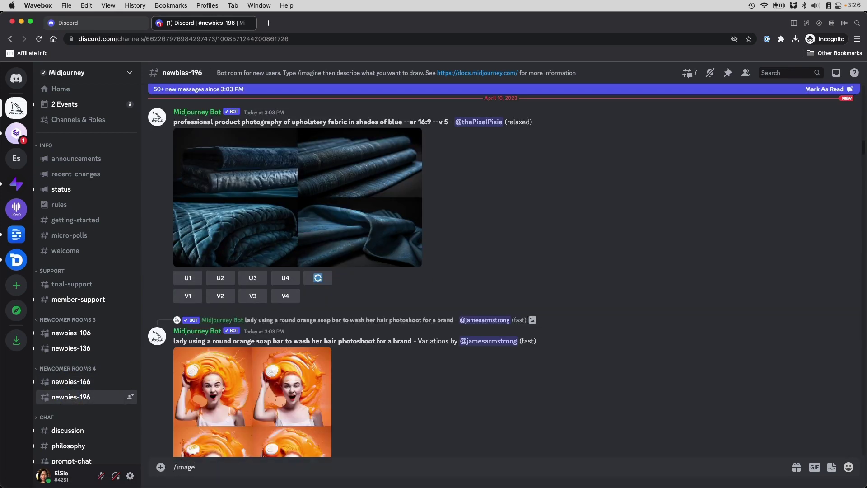
key(BackSpace)
key(Tab)
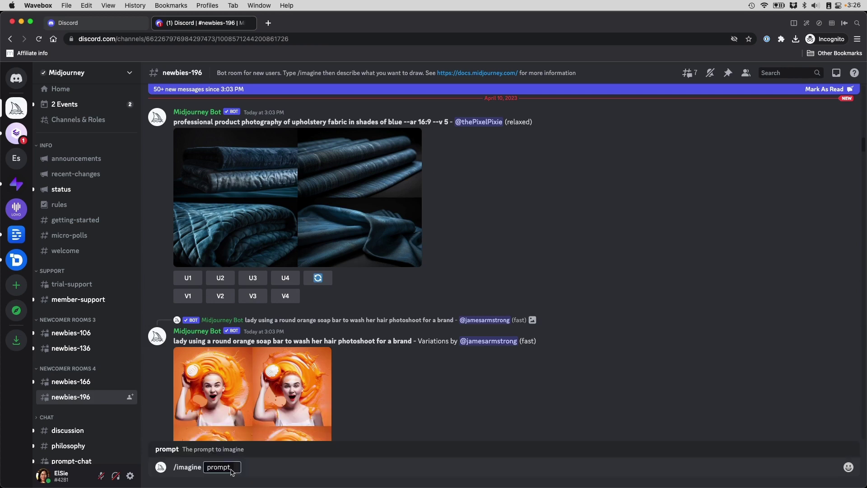
text(cute, kawaii, adorable unicorn)
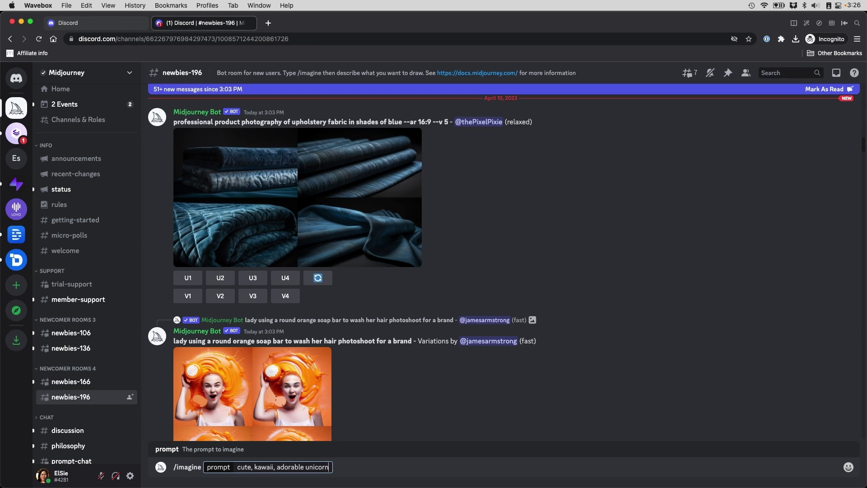
key(Return)
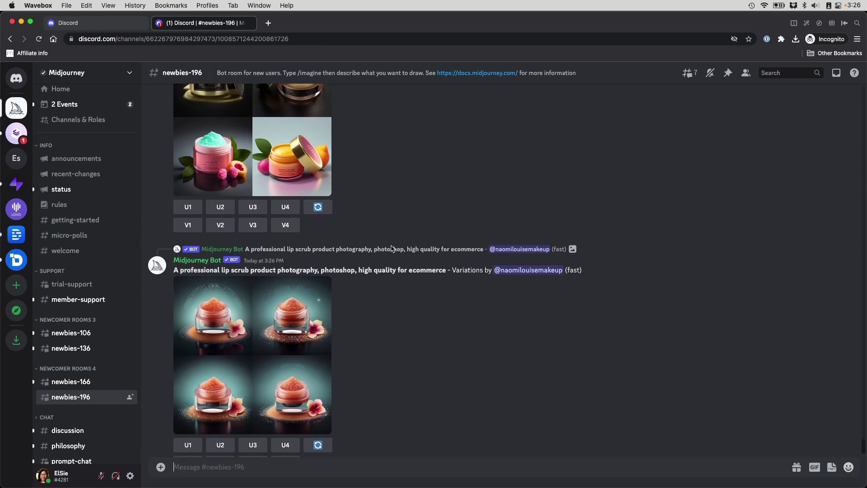
- Jump to the generated unicorn grid from the inbox mentions and regenerate all four images with the same prompt
scroll(392, 248, up, 4)
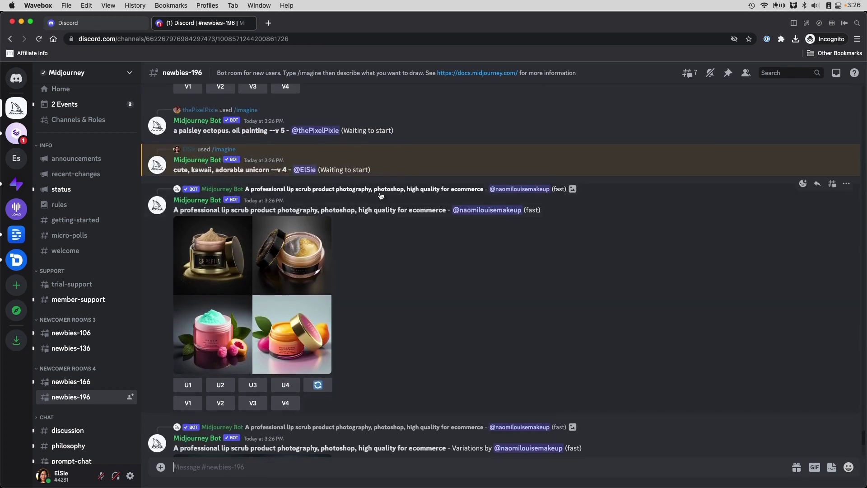
click(338, 168)
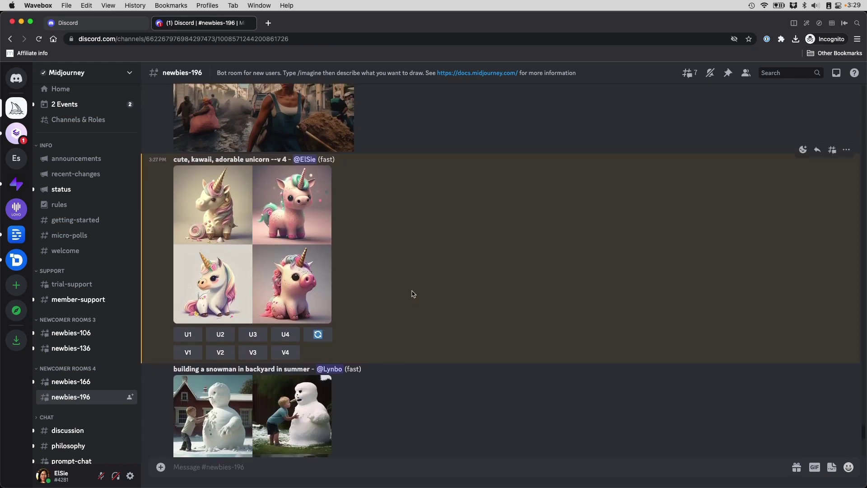
scroll(429, 229, up, 3)
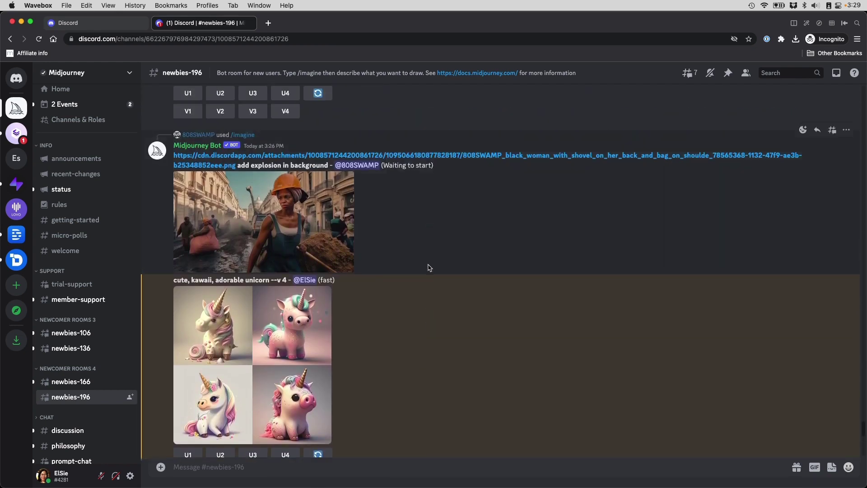
scroll(430, 268, down, 2)
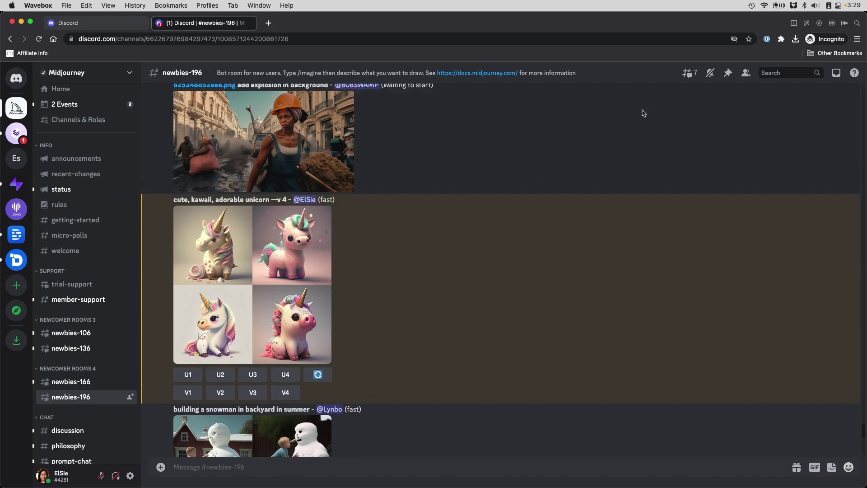
click(838, 75)
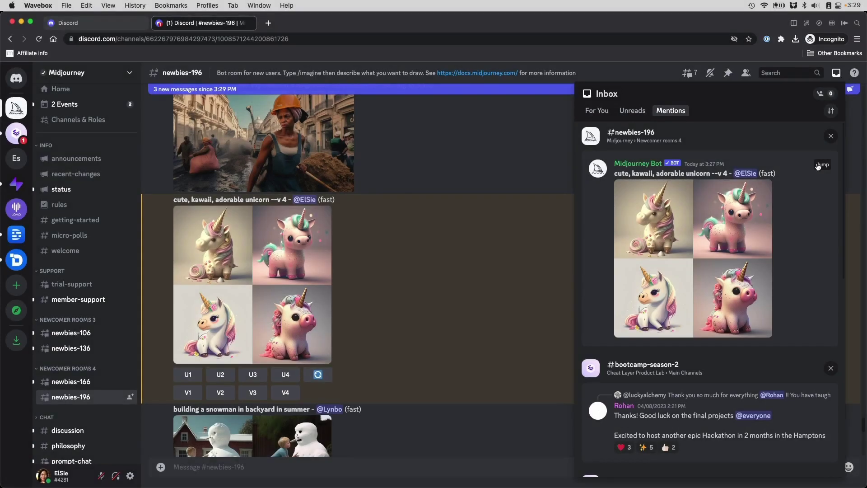
click(822, 165)
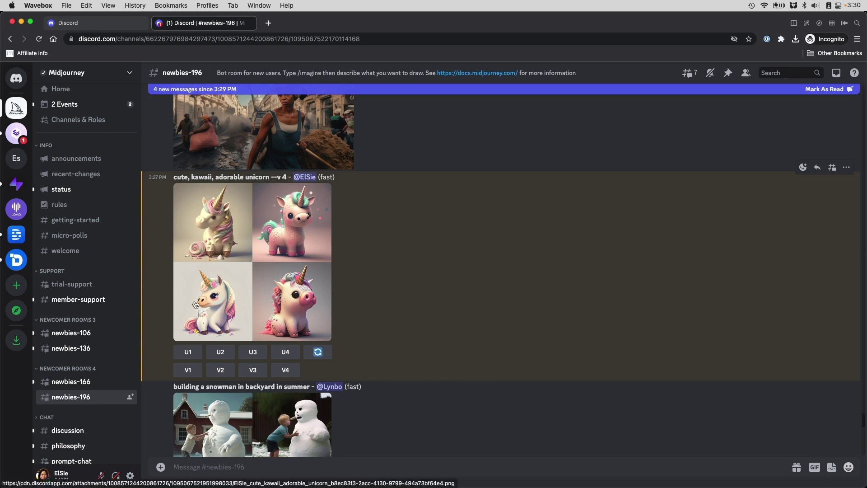
click(362, 357)
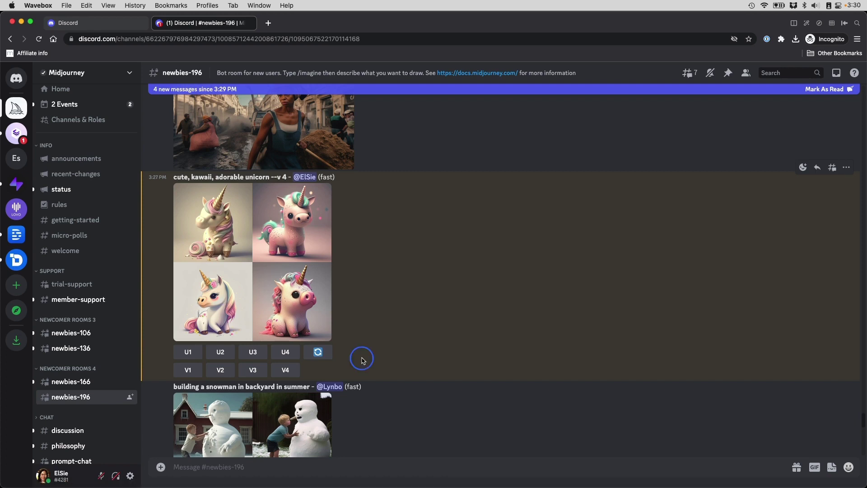
click(317, 354)
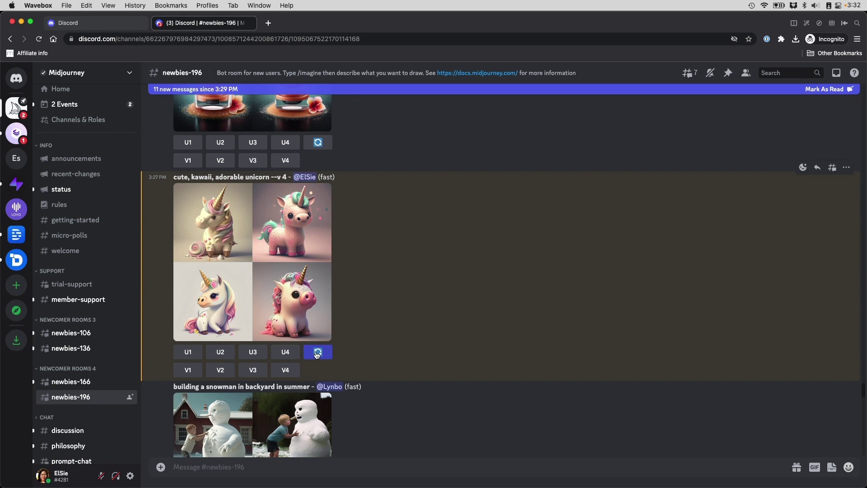
- Find the regenerated unicorn grid through the inbox mentions, jump to its message and upscale the fourth image
scroll(603, 221, down, 6)
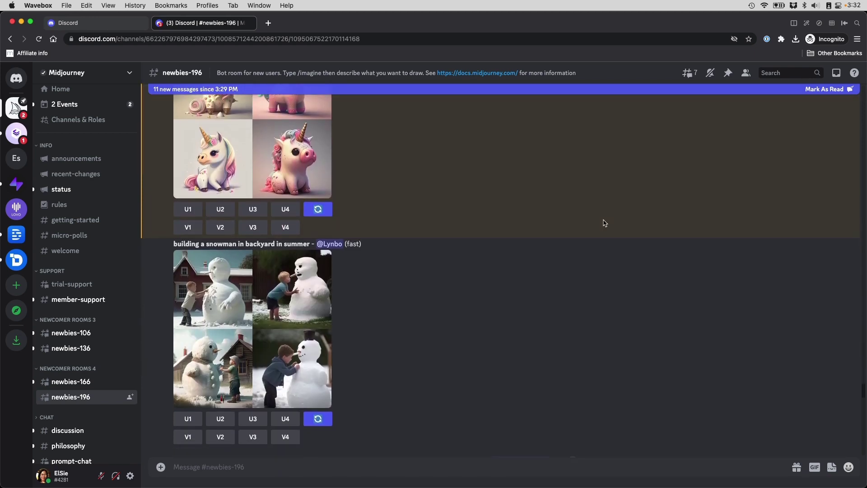
scroll(604, 223, down, 3)
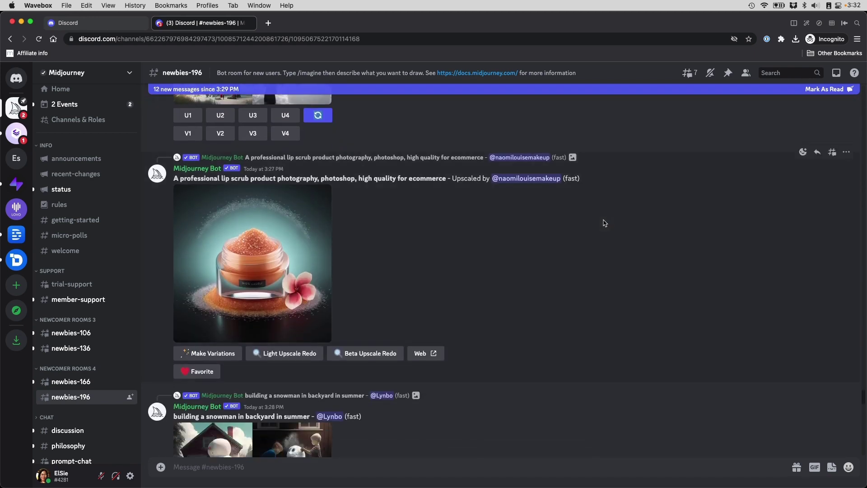
scroll(605, 222, down, 4)
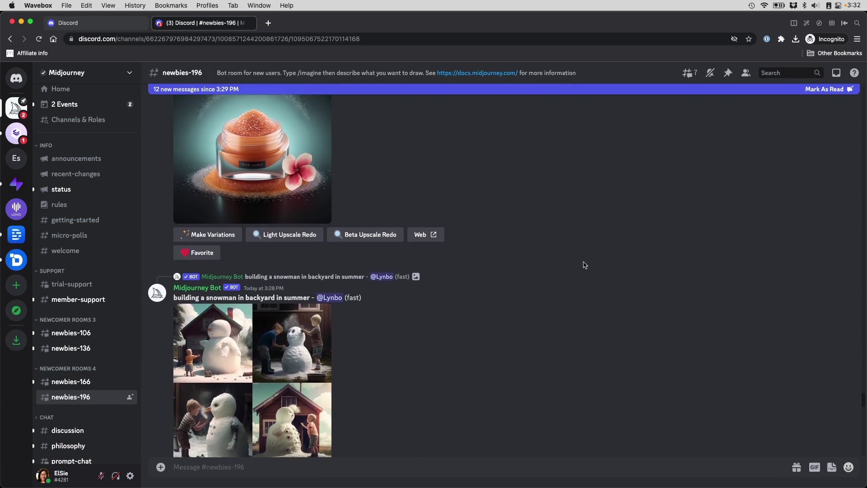
scroll(580, 270, down, 6)
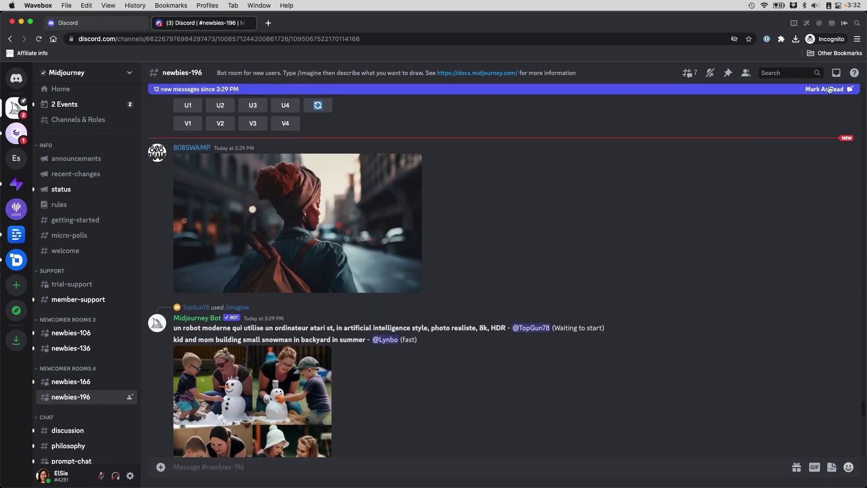
click(837, 74)
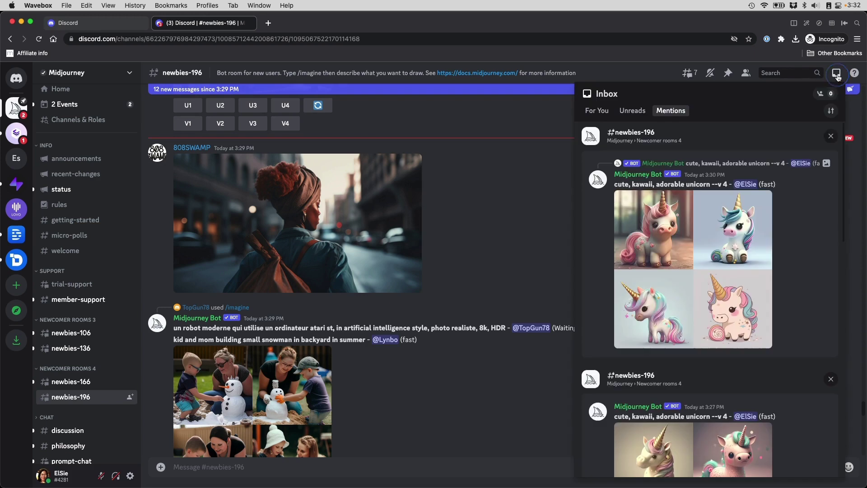
click(683, 112)
scroll(732, 380, down, 2)
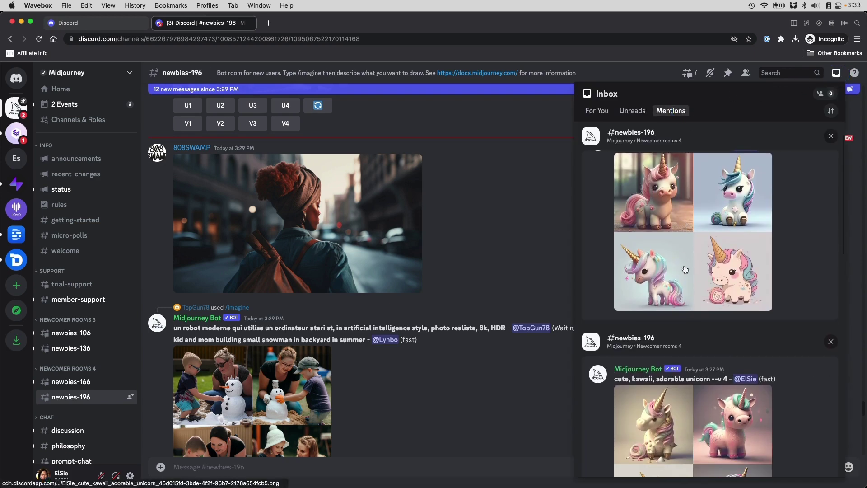
scroll(731, 271, up, 2)
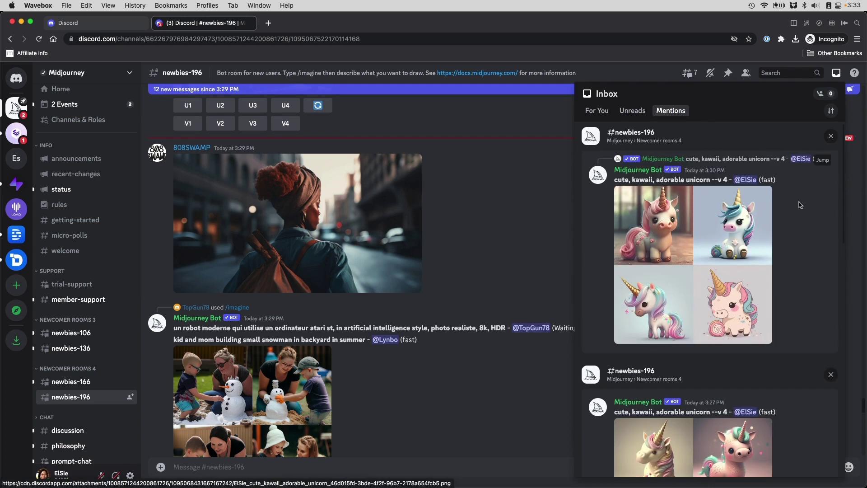
click(823, 161)
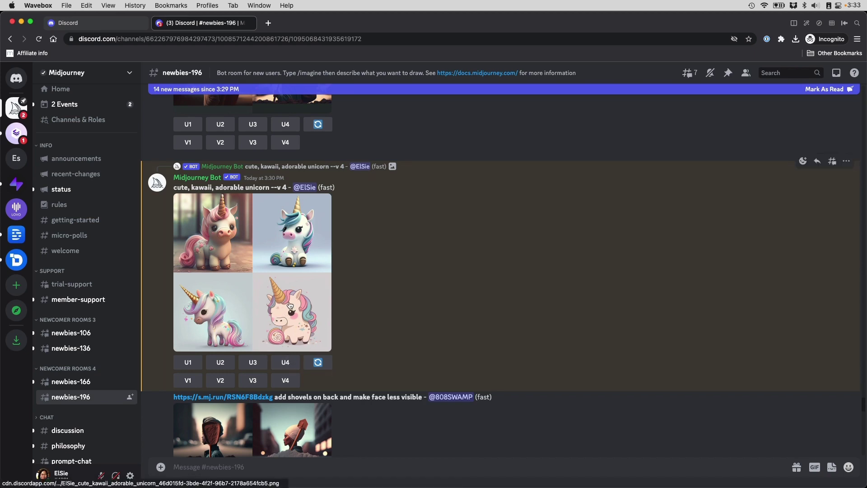
click(285, 362)
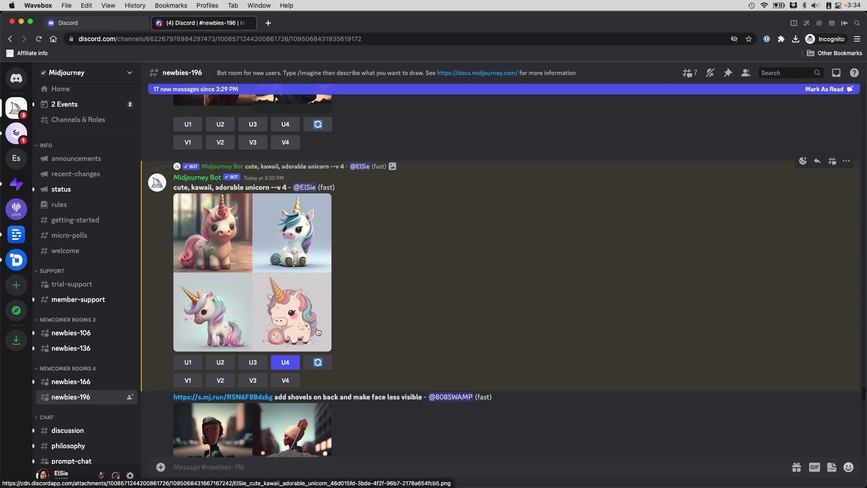
- Go back to the first unicorn grid through the inbox mentions and submit variations of image 3 with the remix prompt left as is
scroll(437, 324, down, 5)
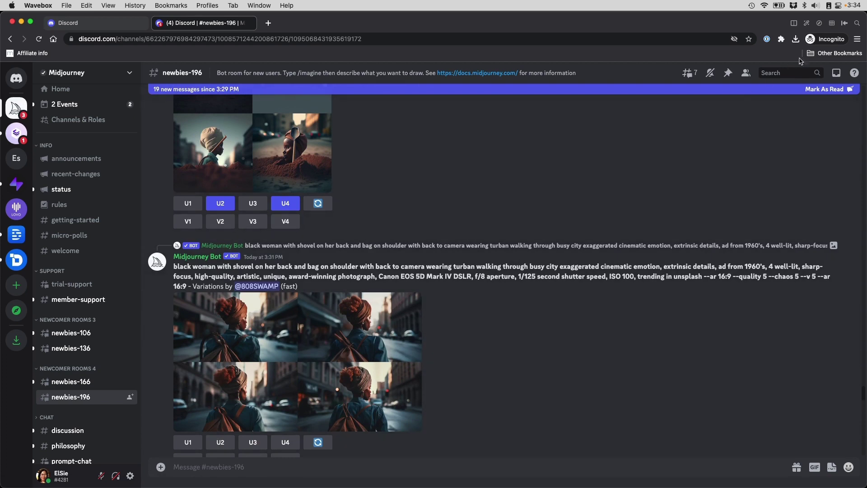
click(838, 74)
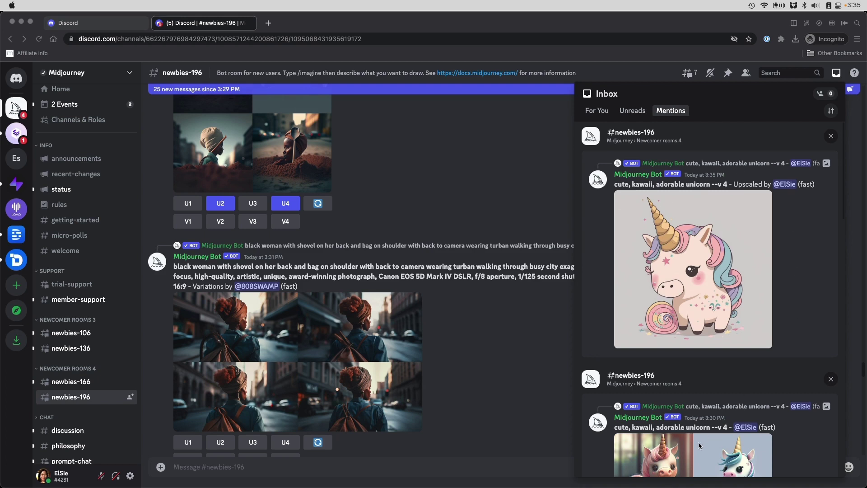
scroll(745, 424, down, 5)
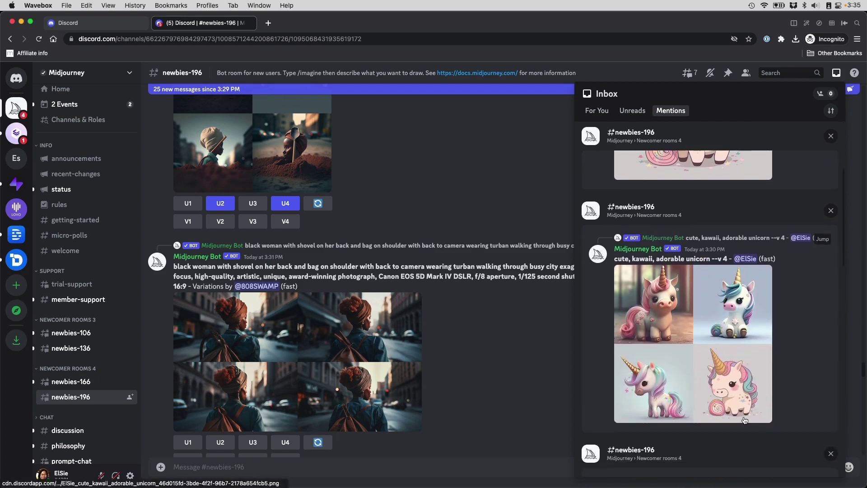
scroll(745, 420, down, 6)
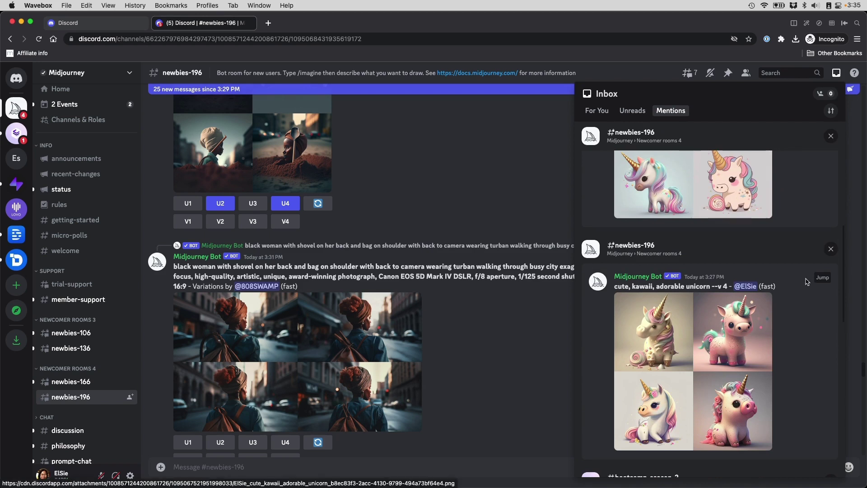
click(822, 277)
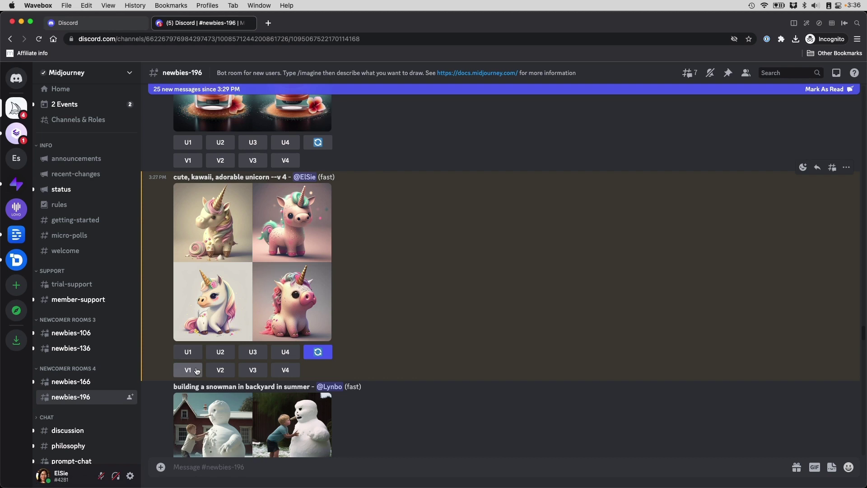
click(250, 371)
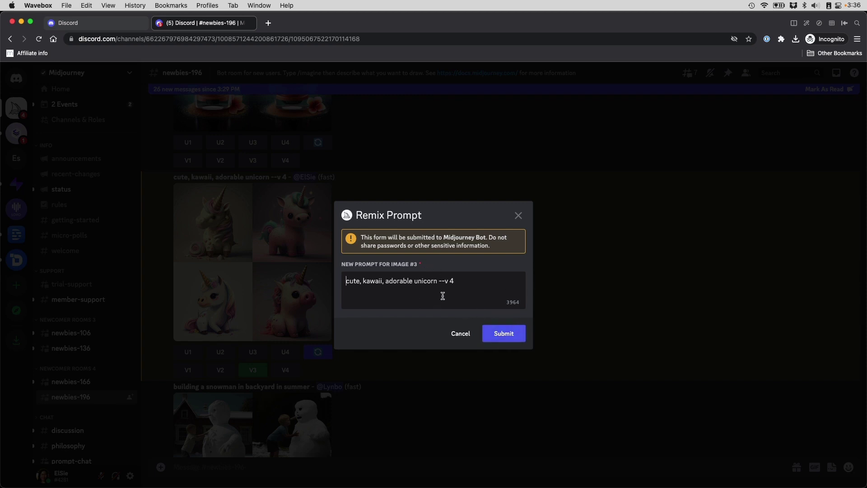
click(522, 333)
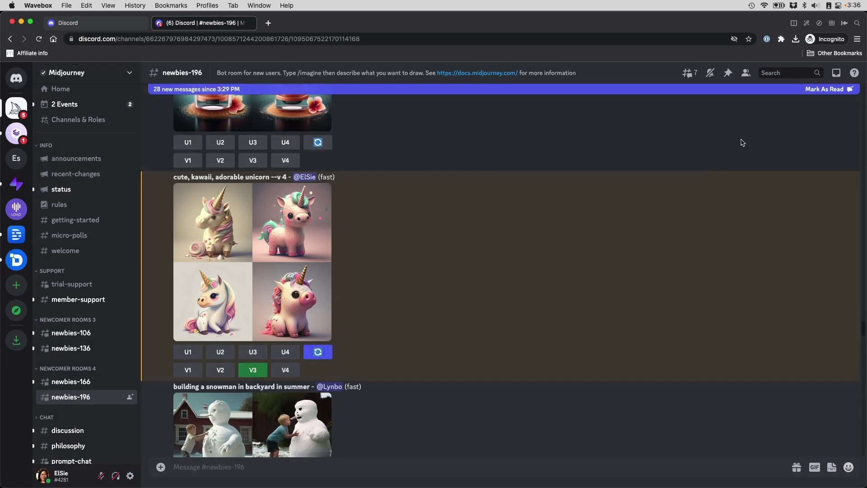
- Jump from the inbox mentions to the remixed unicorn grid, and from there to the upscaled unicorn image
click(836, 73)
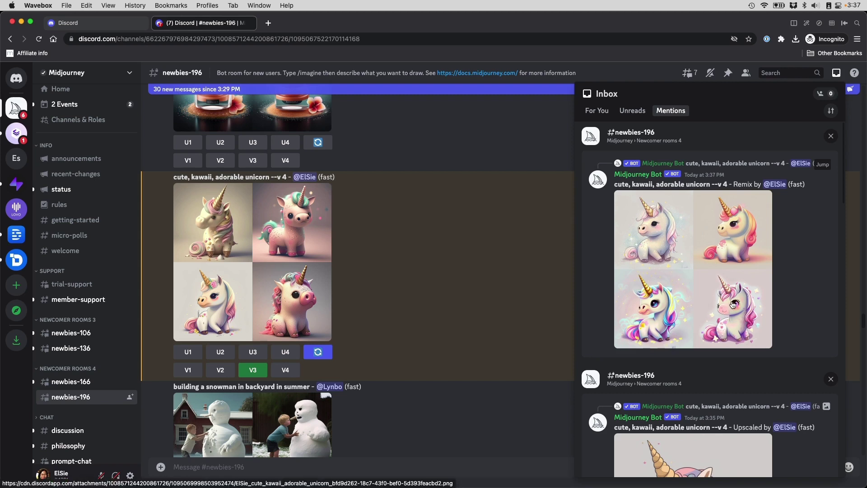
click(820, 165)
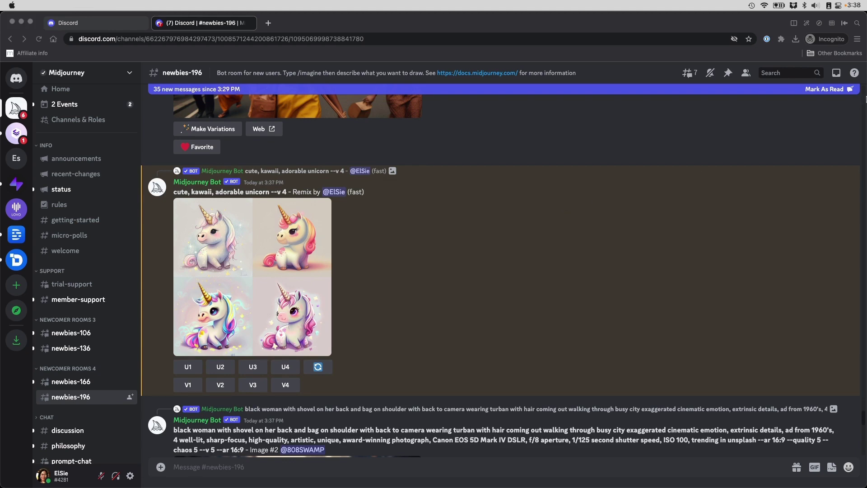
click(837, 73)
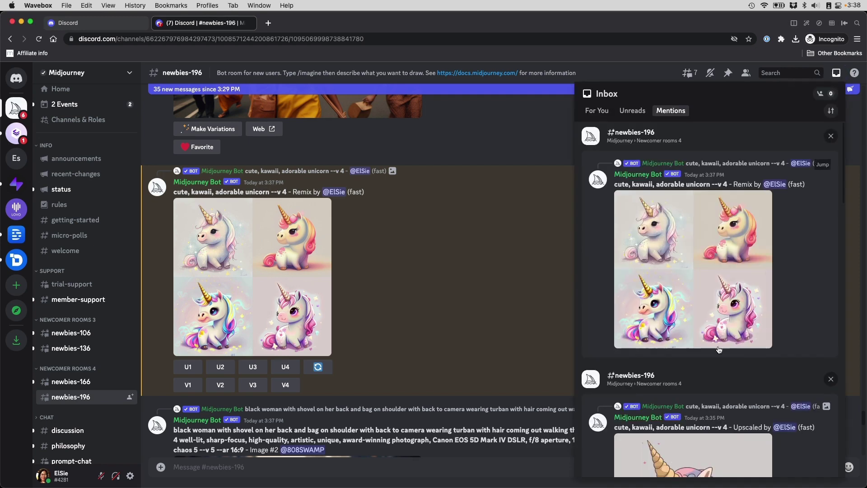
scroll(717, 349, down, 3)
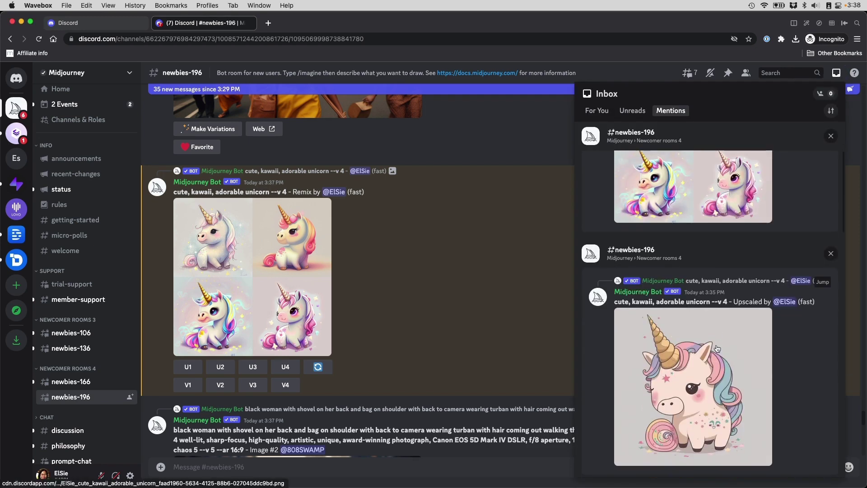
click(823, 277)
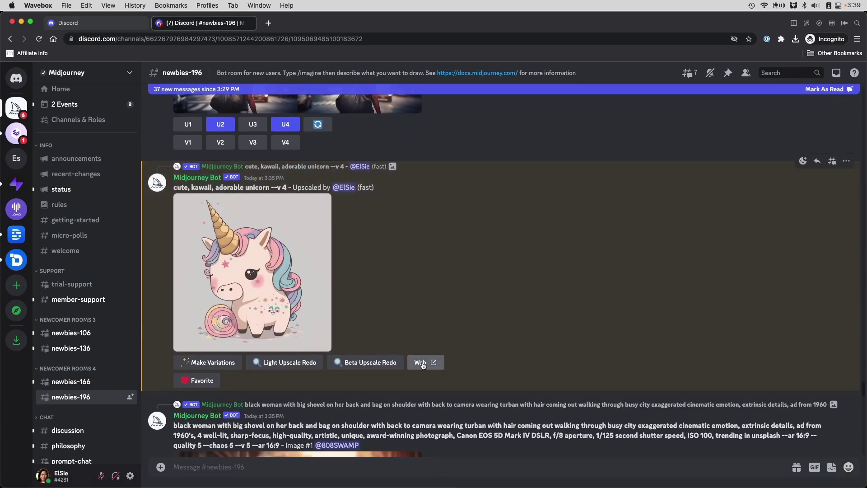
- Open the upscaled unicorn image on the Midjourney website, signing in and authorizing the Midjourney Bot's access to the Discord account
click(422, 364)
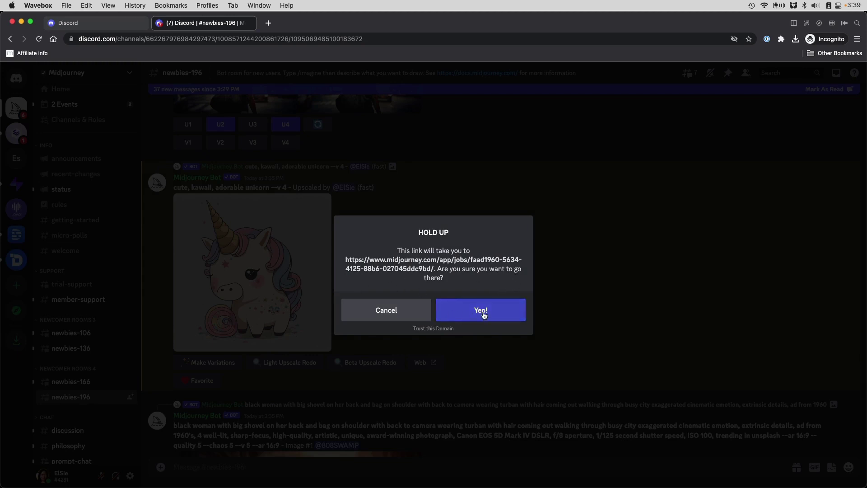
click(483, 314)
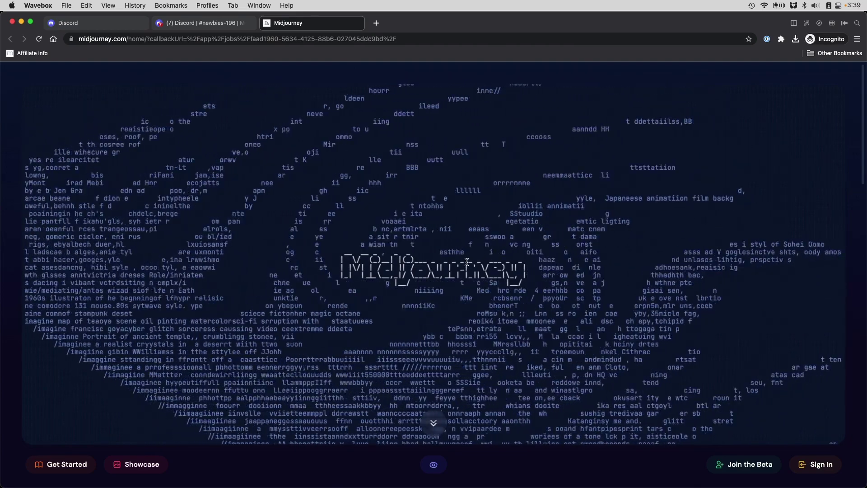
click(803, 464)
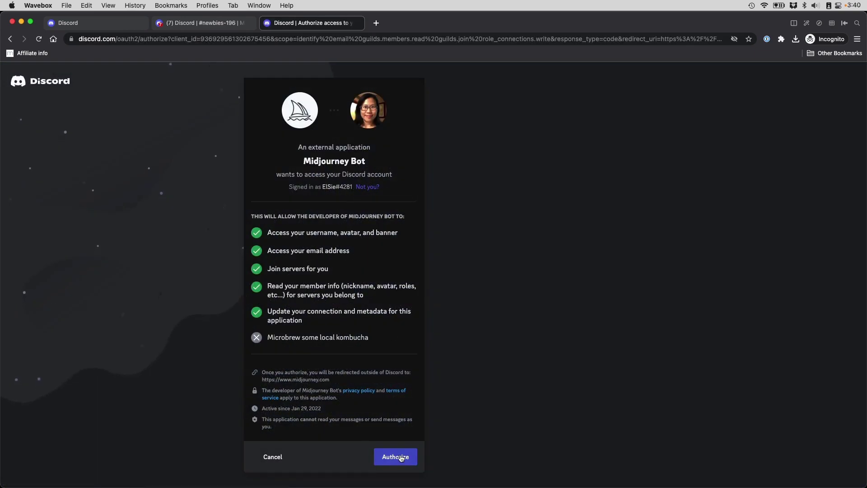
click(401, 457)
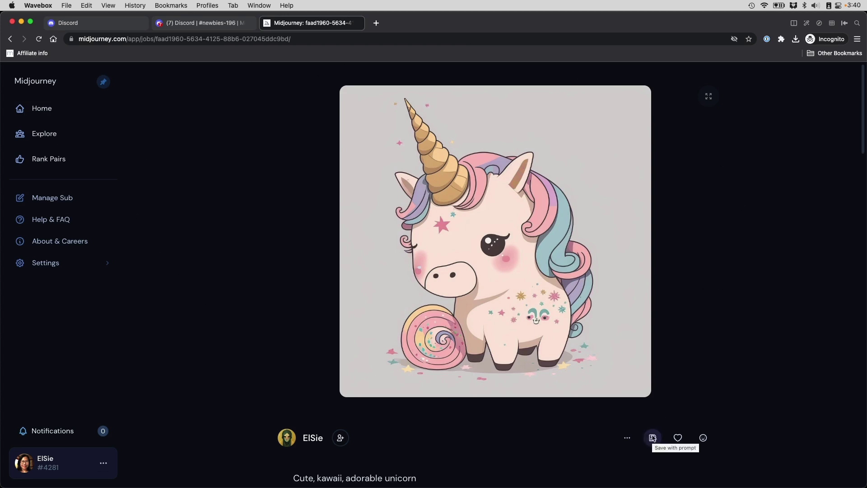
- Go to the Midjourney profile home at midjourney.com/app, highlight its web address and browse the gallery of generated images
key(super+bracketleft)
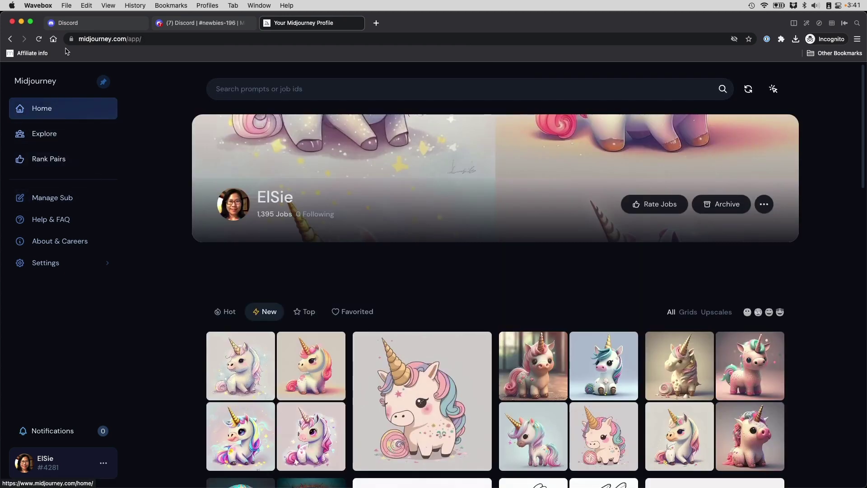
click(138, 39)
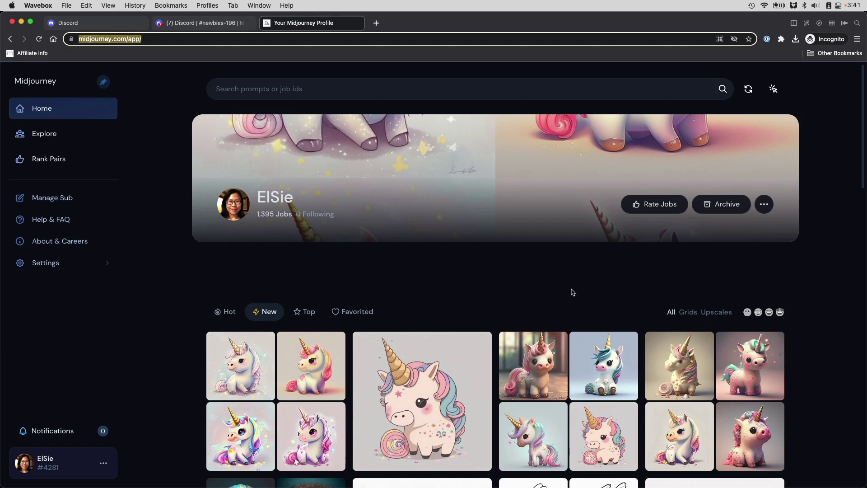
scroll(572, 291, down, 3)
scroll(572, 291, down, 6)
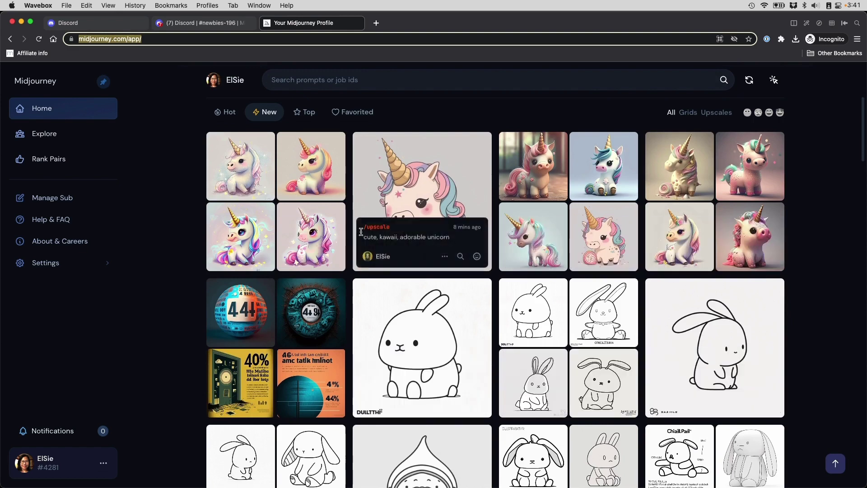
- Filter the gallery to show only grids and only upscales in turn, and return it to all images
click(687, 112)
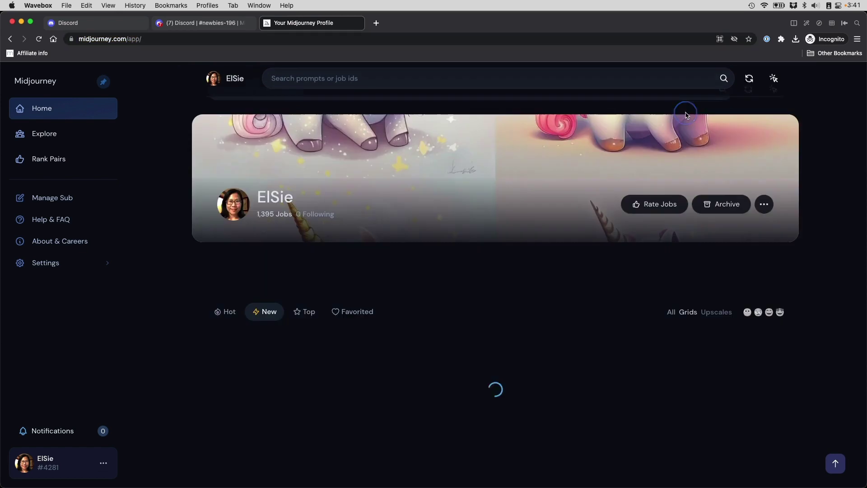
scroll(546, 286, down, 3)
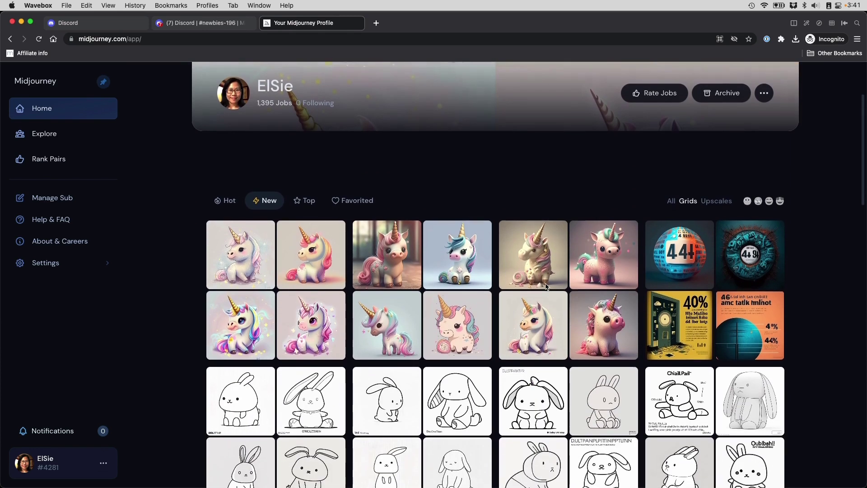
click(716, 201)
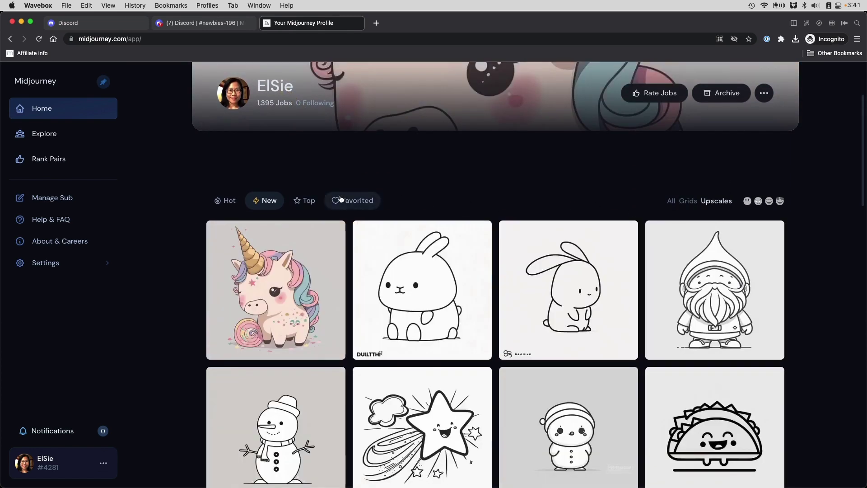
click(671, 201)
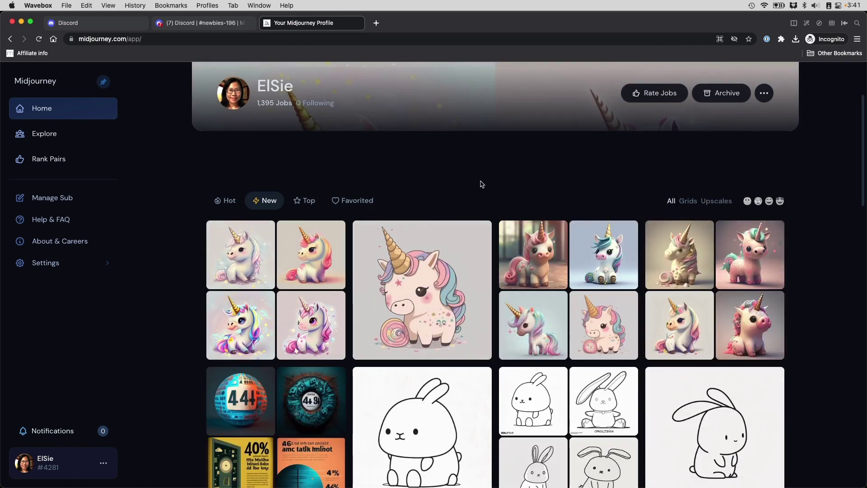
- View the available options for the newest unicorn grid in the gallery and close them without choosing any
scroll(482, 184, down, 2)
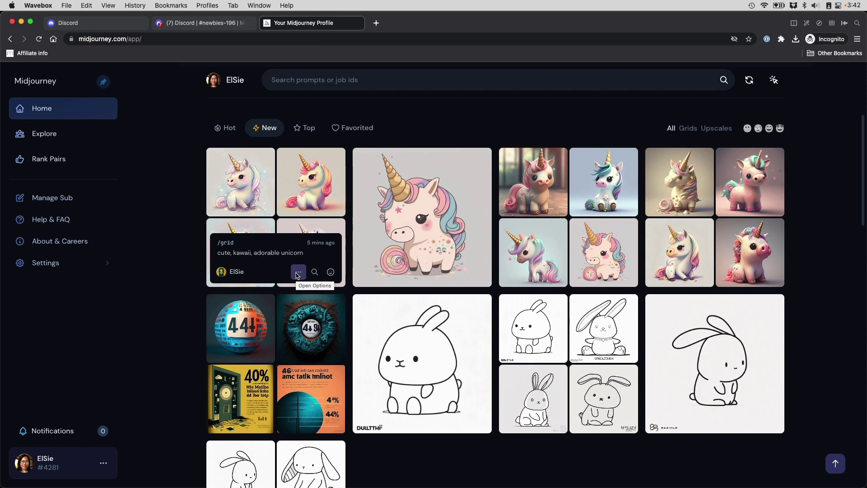
click(298, 273)
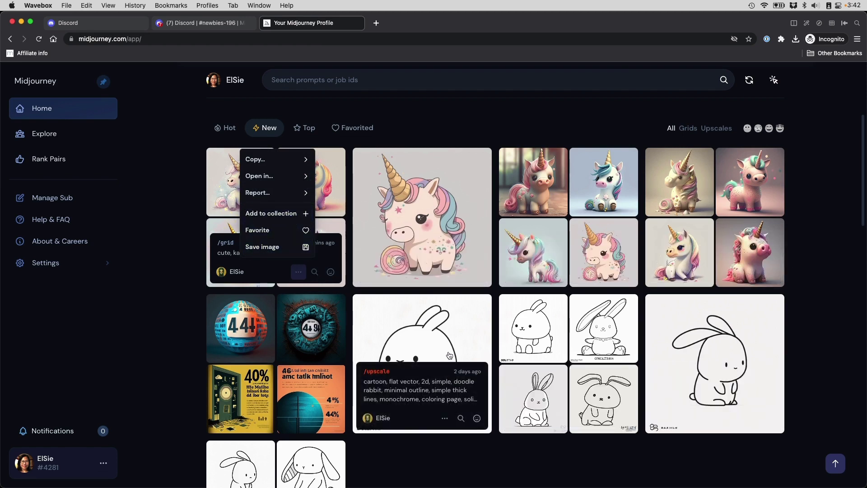
click(441, 127)
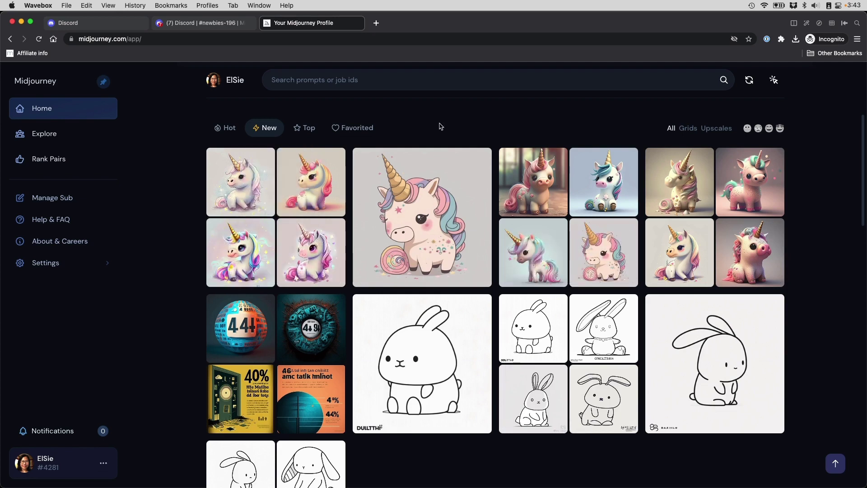